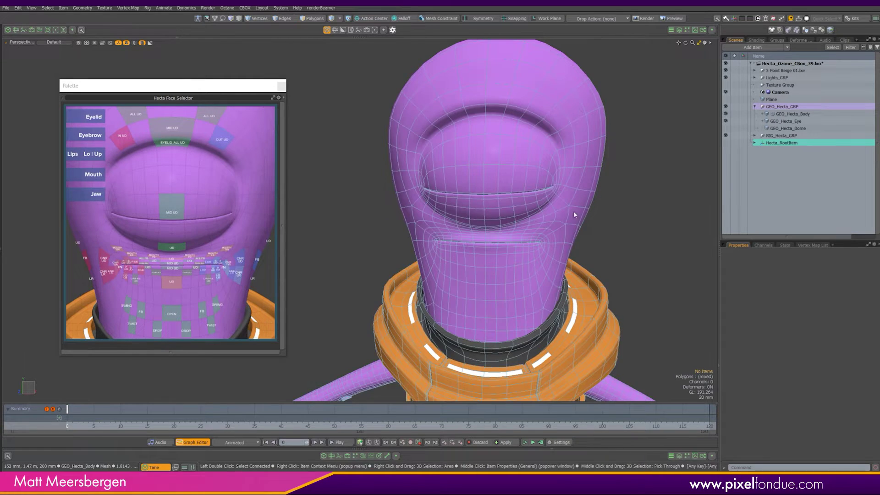
Step: Select the jaw OPEN control in the Hecta Face Selector, open the character's jaw and raise the upper eyelid
left_click_drag(156, 90, 176, 80)
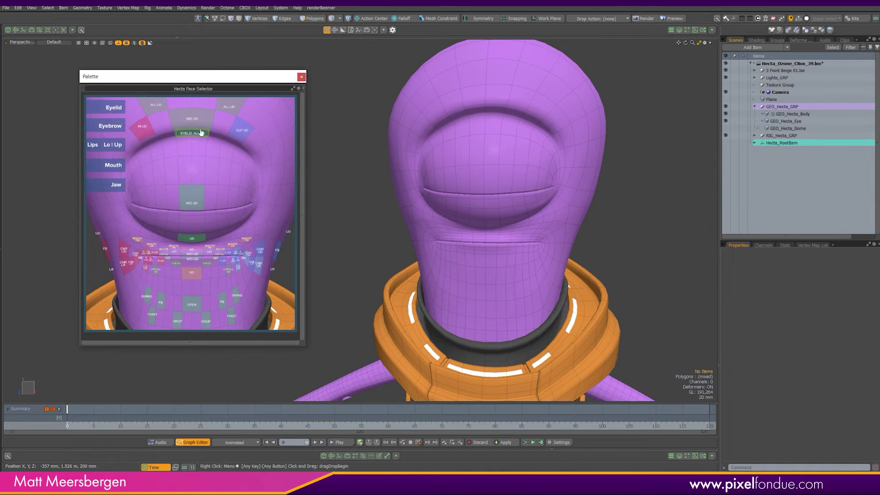
left_click(191, 308)
left_click_drag(486, 292, 486, 308)
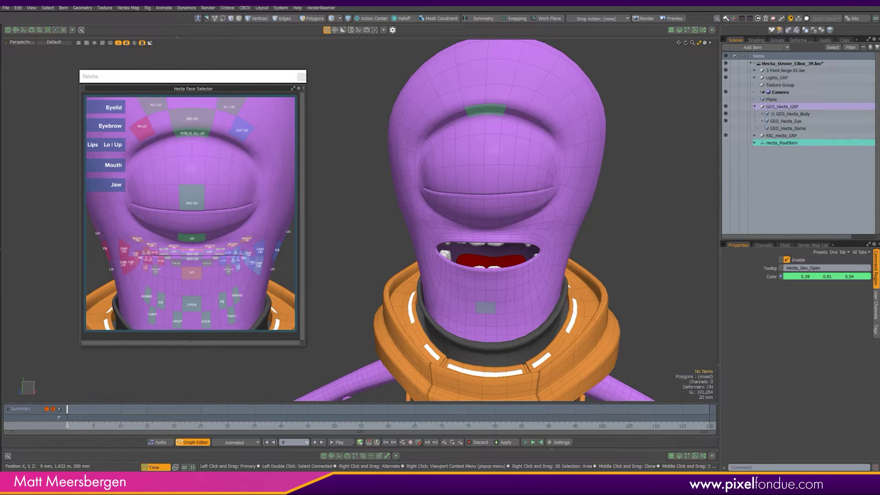
left_click_drag(492, 120, 486, 103)
left_click_drag(486, 163, 486, 154)
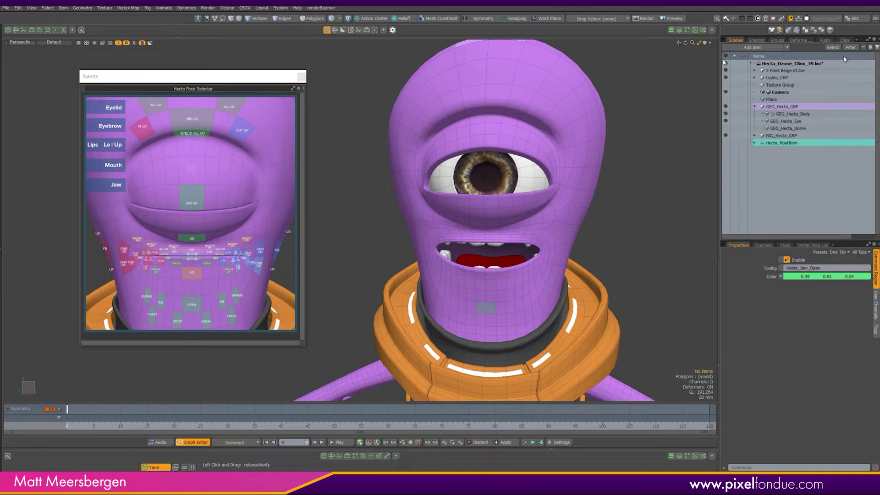
Step: Look at the YouTube channel's uploaded rigging videos in the browser and return to Modo
left_click_drag(879, 59, 314, 6)
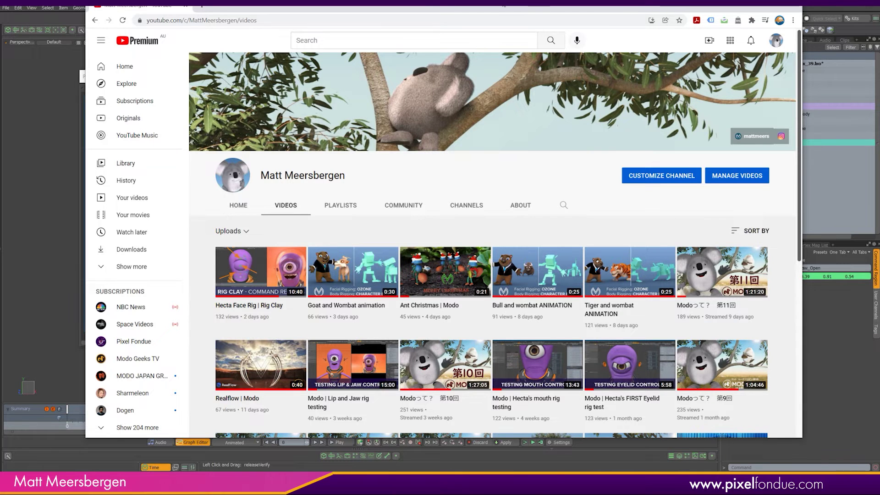
key("alt+Tab")
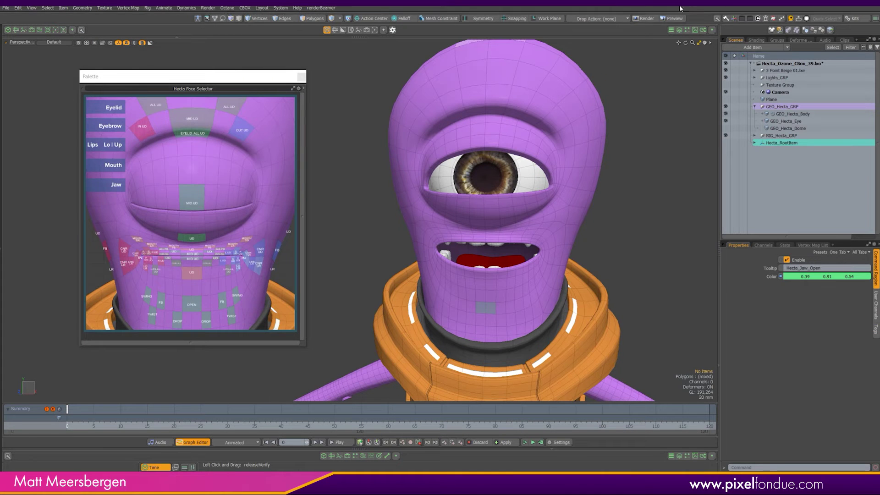
Step: Open the eye wide by raising the upper eyelid further and pulling down the lower eyelid
mouse_move(485, 110)
left_mouse_down()
mouse_move(485, 120)
mouse_move(485, 95)
left_mouse_up()
left_click_drag(482, 224, 482, 253)
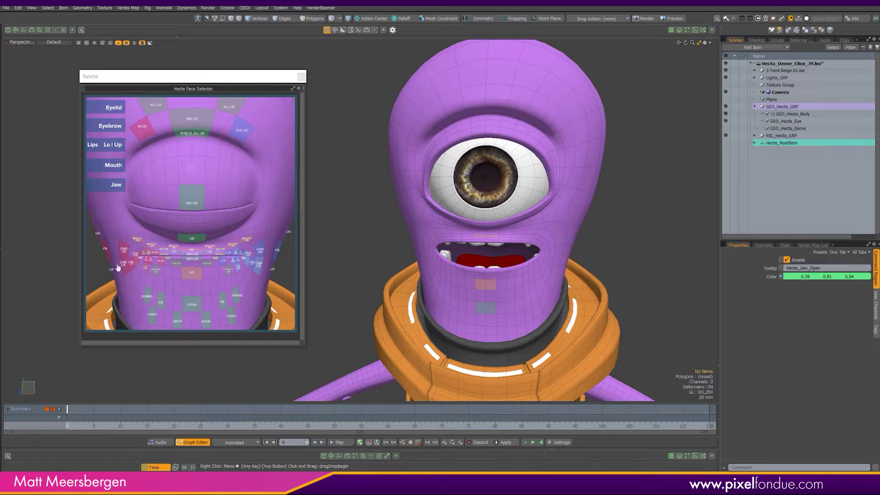
Step: Select the right mouth corner's TW and UD controls in the face selector and adjust the mouth corners on the mesh
scroll(479, 258, "up", 5)
left_click_drag(420, 242, 410, 265, "alt+shift")
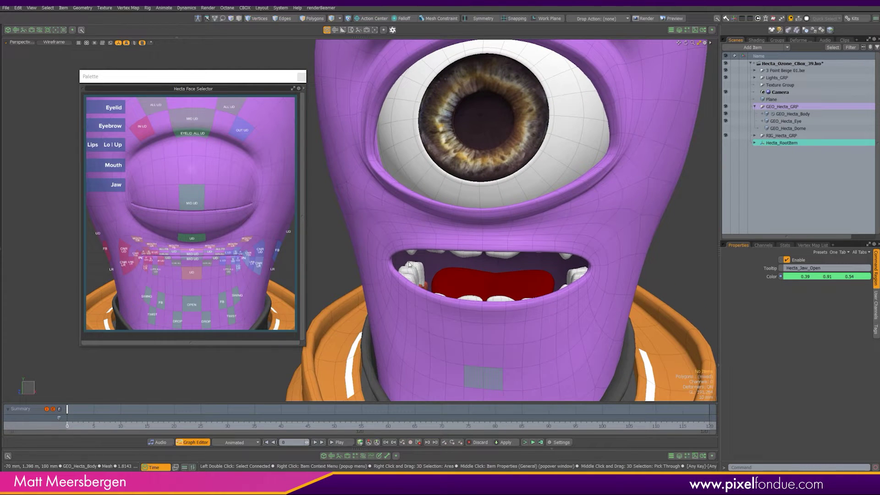
left_click(137, 259)
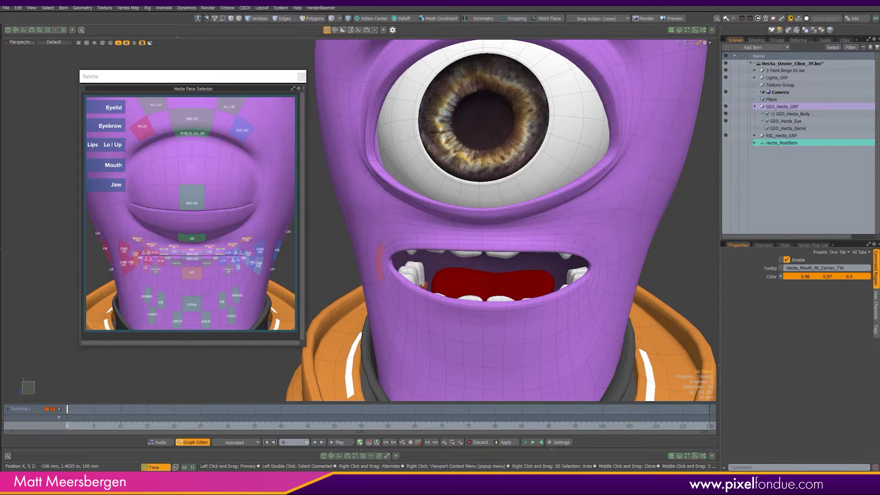
left_click(124, 250)
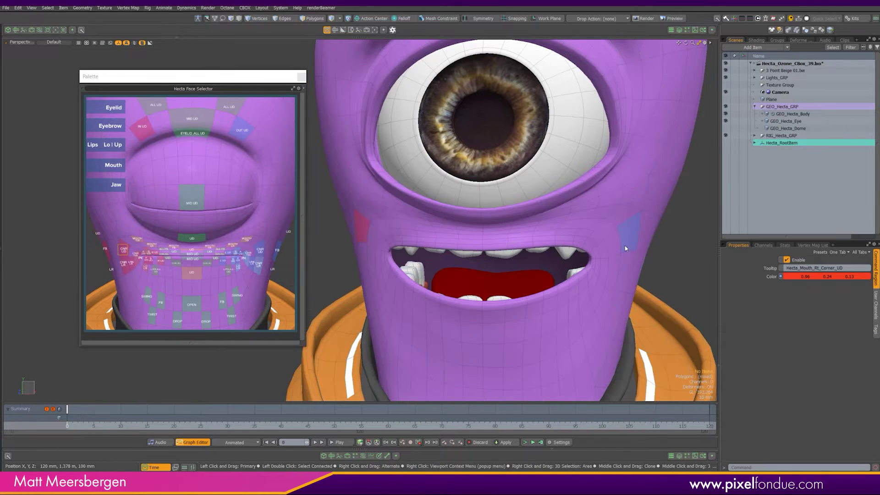
left_click_drag(603, 262, 618, 260)
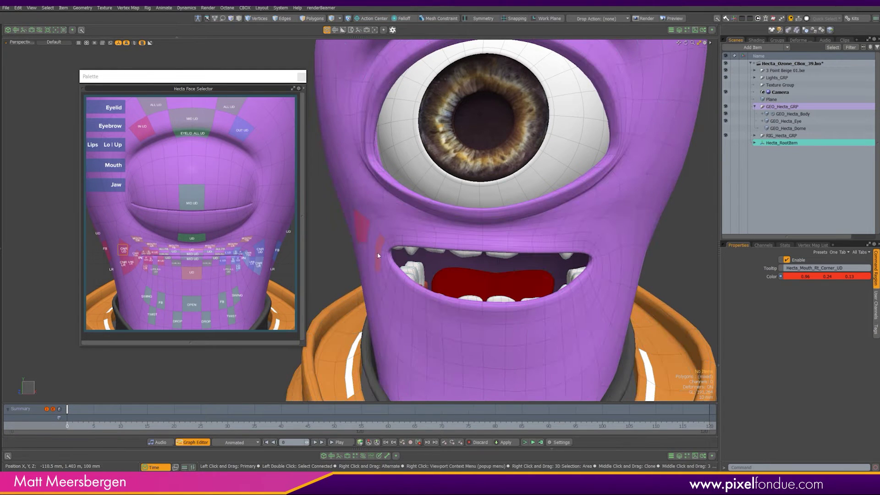
left_click_drag(362, 226, 364, 223)
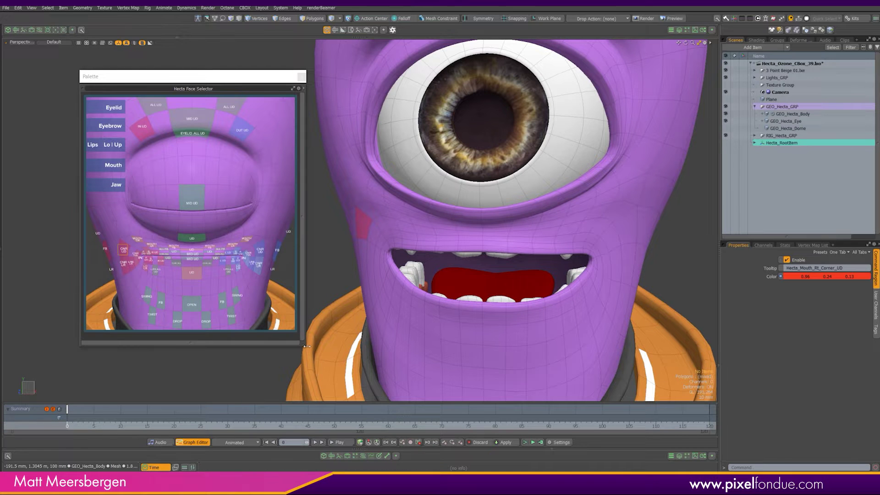
Step: Enlarge the Hecta Face Selector palette and place it beside the character's face
left_click_drag(306, 347, 345, 400)
left_click_drag(246, 91, 204, 57)
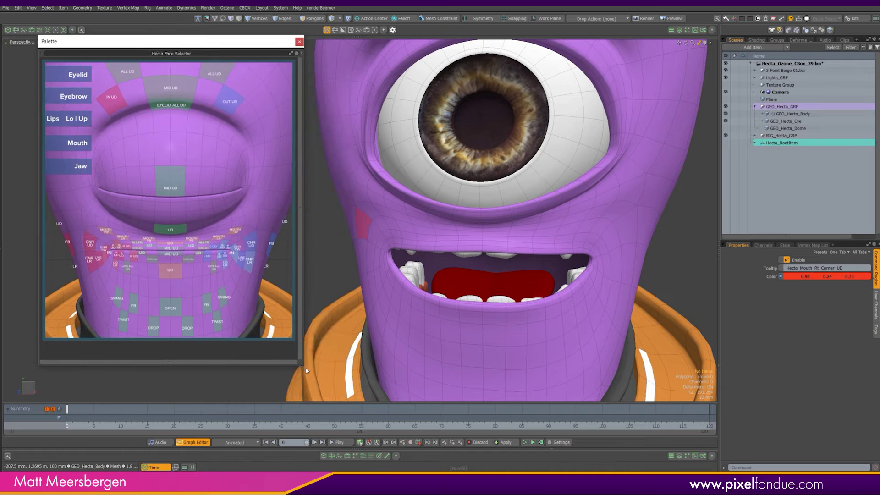
left_click_drag(303, 366, 330, 401)
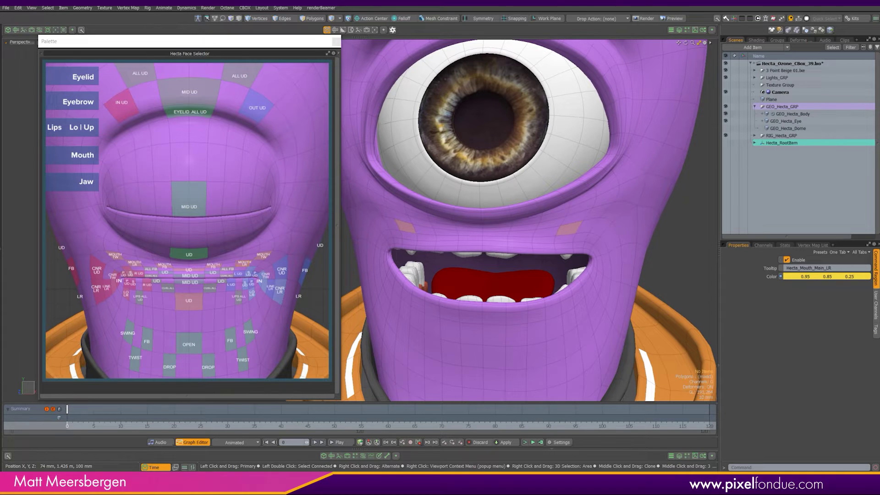
Step: Adjust the mouth with the Hecta_Mouth_Main_LR control and the upper lip with Hecta_UpLip_UD_All
mouse_move(567, 231)
left_mouse_down()
mouse_move(537, 231)
mouse_move(585, 226)
mouse_move(571, 233)
left_mouse_up()
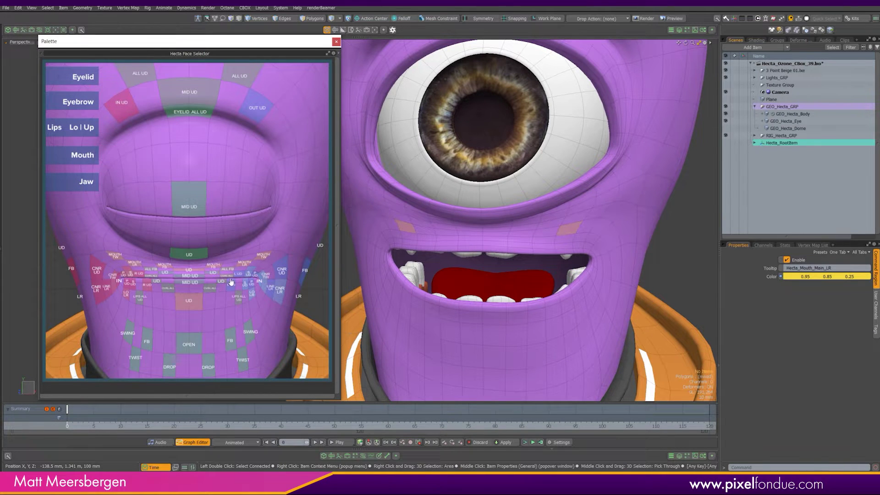
mouse_move(520, 244)
left_mouse_down()
mouse_move(520, 230)
mouse_move(520, 257)
mouse_move(521, 240)
left_mouse_up()
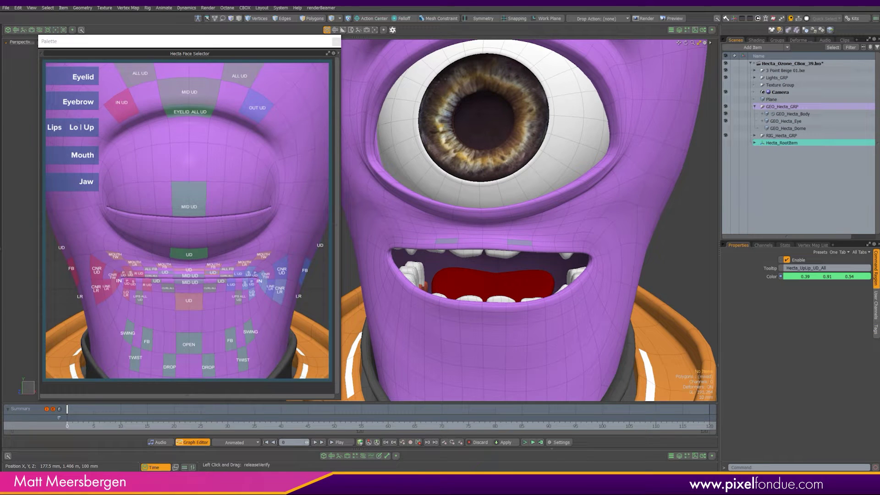
Step: Examine the browser article on building an item selector with Modo's web view, including the CBOX Selector instructions
left_click_drag(879, 9, 647, 19)
left_click_drag(232, 28, 133, 22)
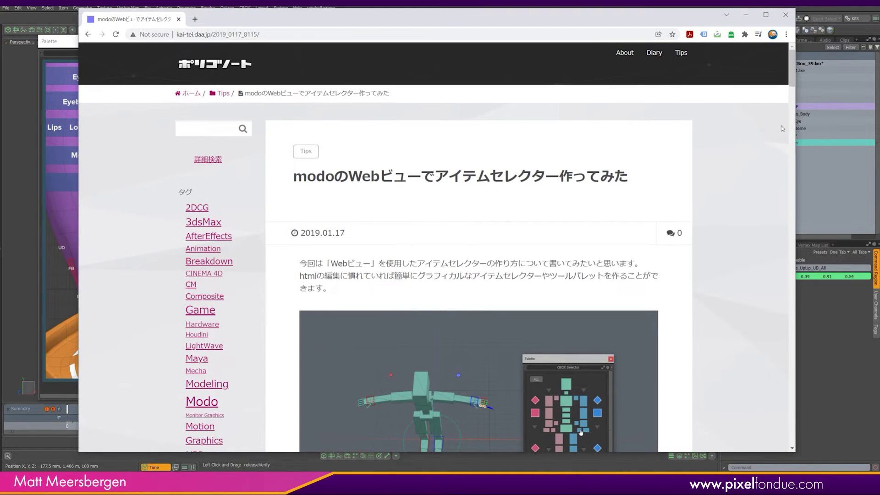
scroll(781, 126, "down", 10)
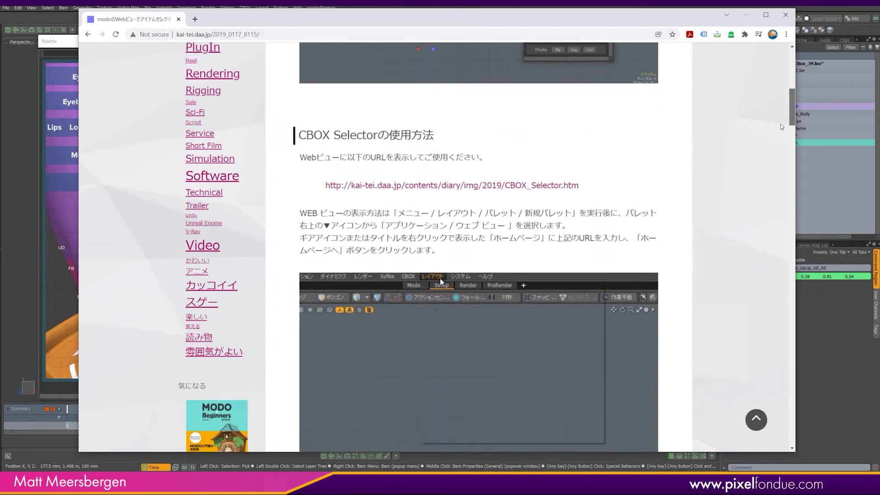
scroll(781, 125, "down", 8)
scroll(776, 153, "up", 15)
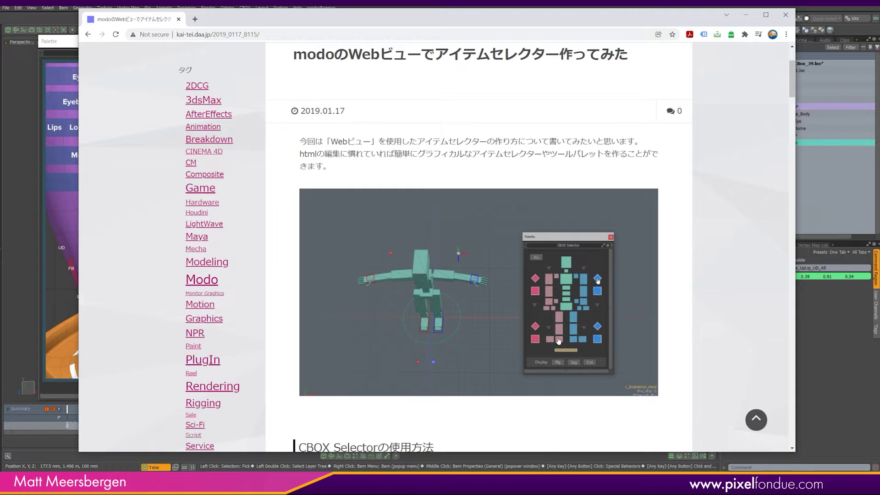
left_click_drag(788, 87, 781, 59)
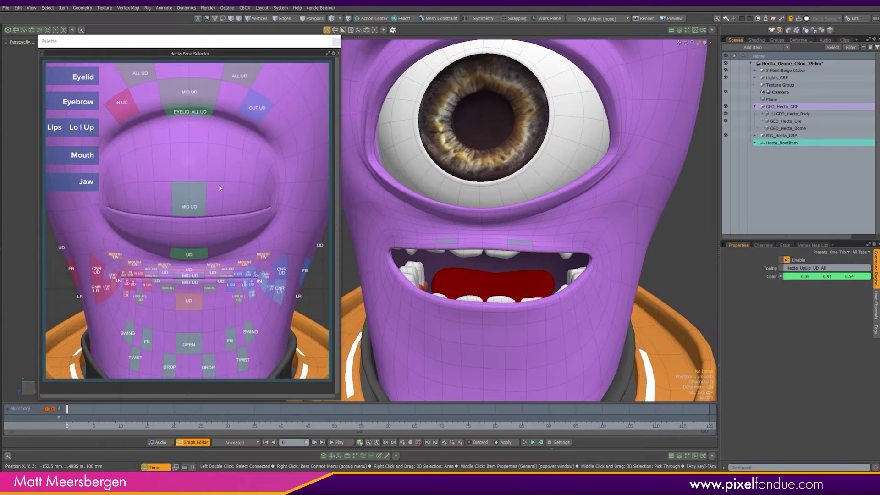
left_click_drag(190, 54, 204, 65)
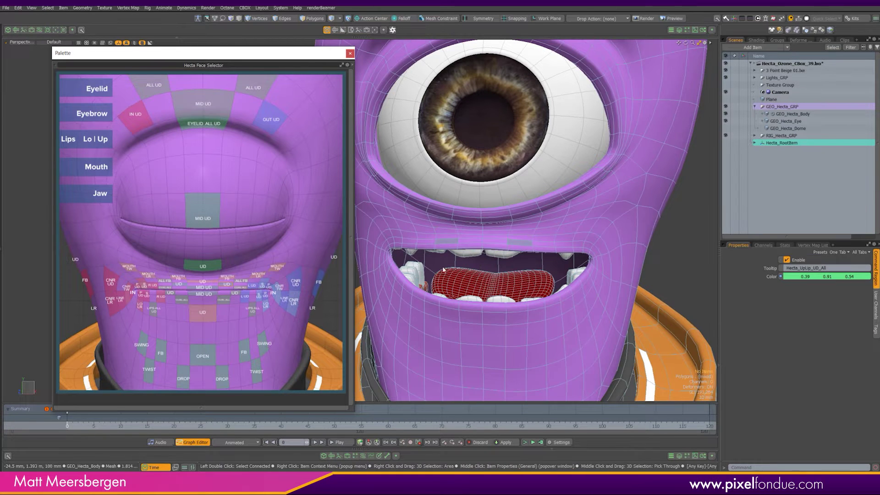
left_click_drag(251, 59, 223, 54)
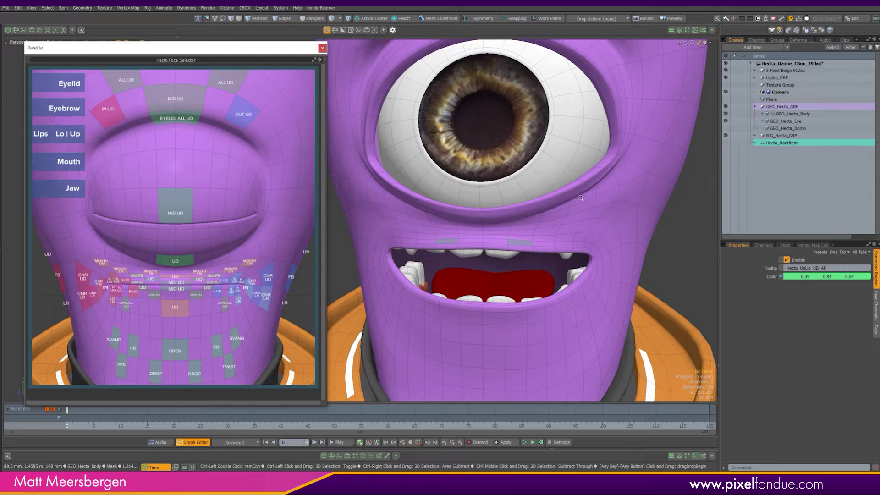
scroll(503, 285, "down", 5)
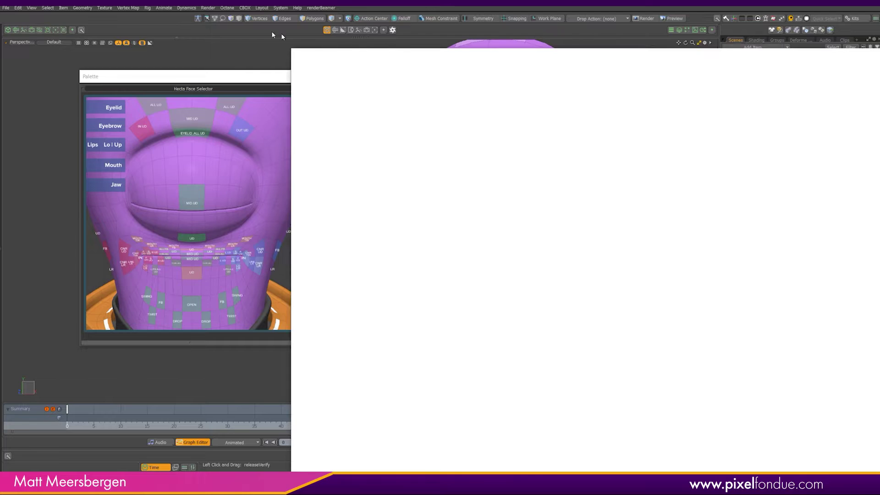
mouse_move(281, 34)
left_mouse_down()
mouse_move(241, 19)
mouse_move(317, 8)
left_mouse_up()
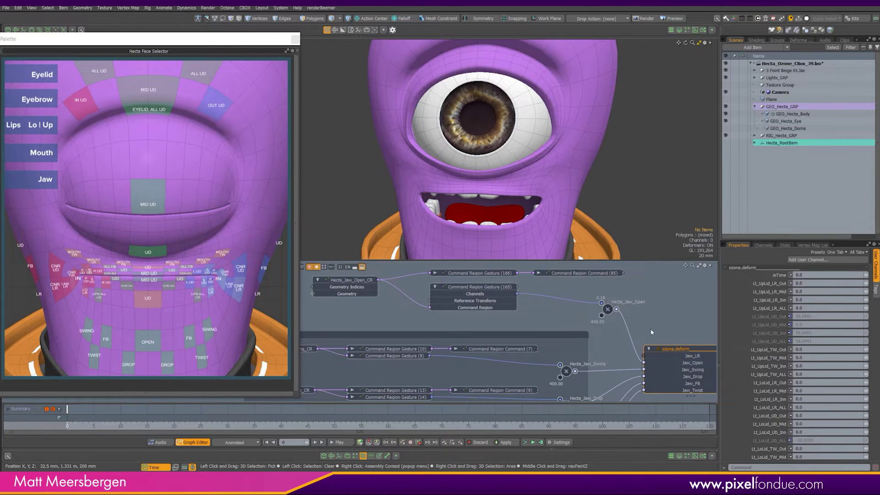
Step: Select the Hecta_Jaw_Open_CR node in the schematic and move the face selector palette off the node graph
left_click(349, 283)
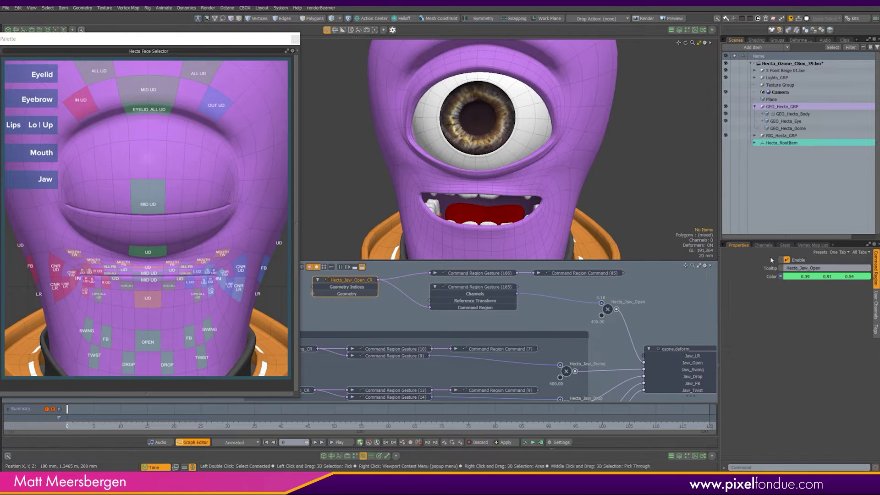
middle_click_drag(347, 305, 369, 336)
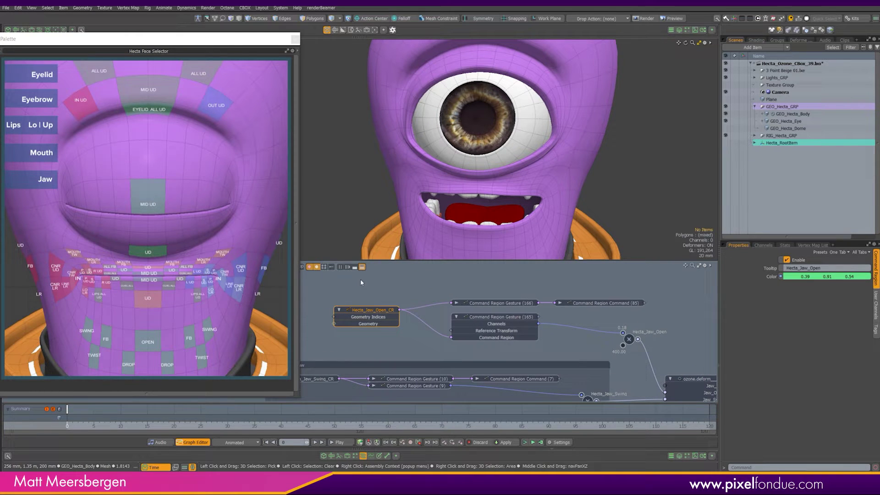
left_click_drag(203, 41, 795, 80)
Step: Search the nodes that can be added to the schematic for command region items
left_click(232, 266)
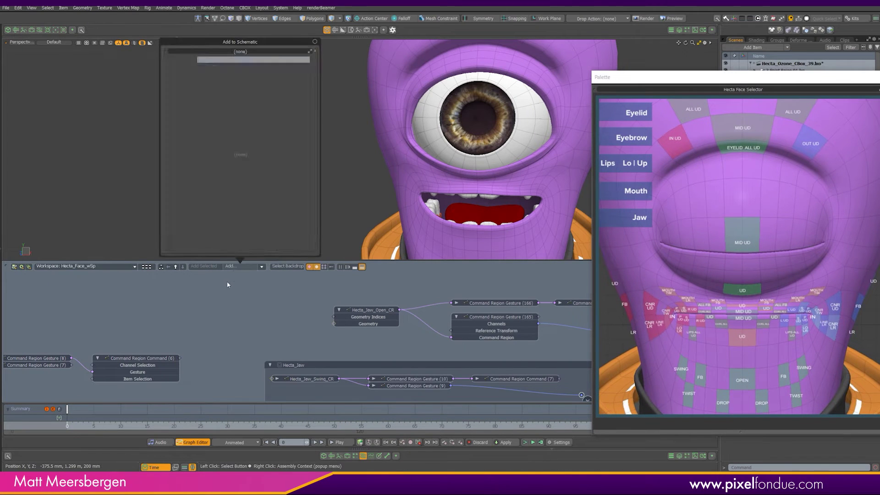
type("com")
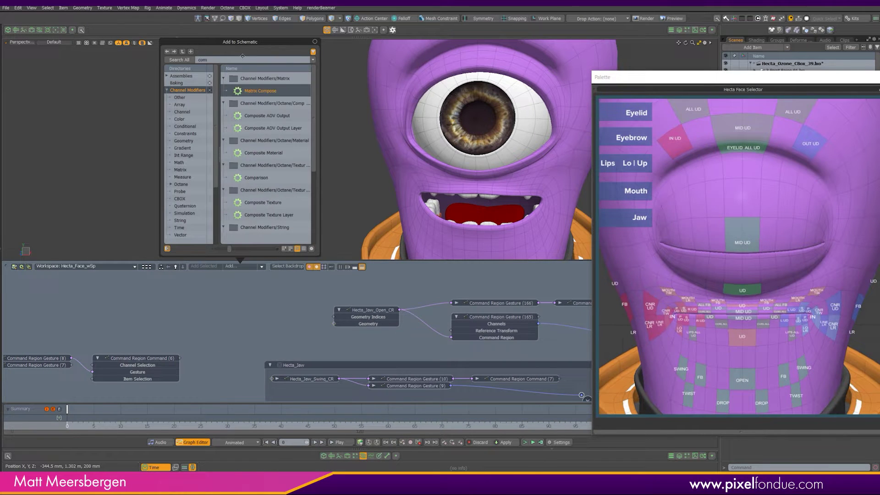
type("manb")
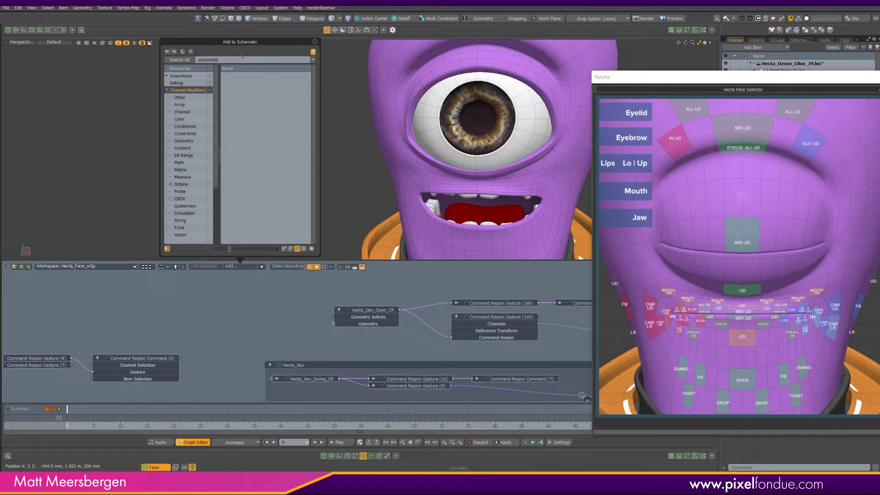
key("BackSpace")
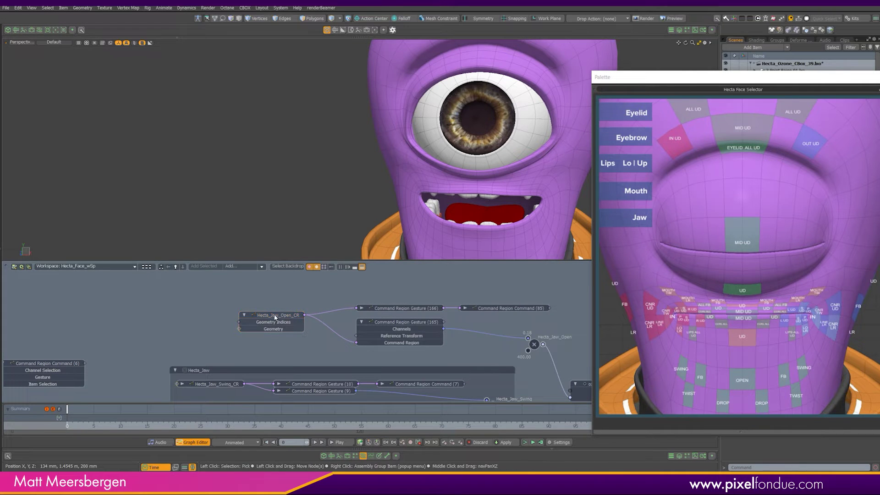
Step: Select the jaw's Open, Swing, Drop and Twist command region nodes in turn and examine their regions on the character
left_click(275, 318)
left_click_drag(447, 151, 328, 61, "alt+shift")
scroll(375, 173, "down", 5)
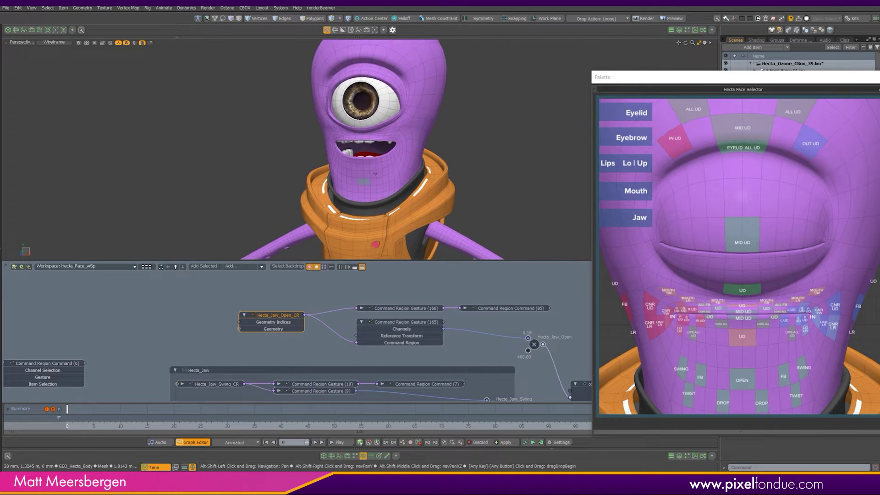
left_click_drag(376, 173, 395, 175, "alt")
left_click_drag(219, 387, 214, 369, "alt")
left_click(214, 368)
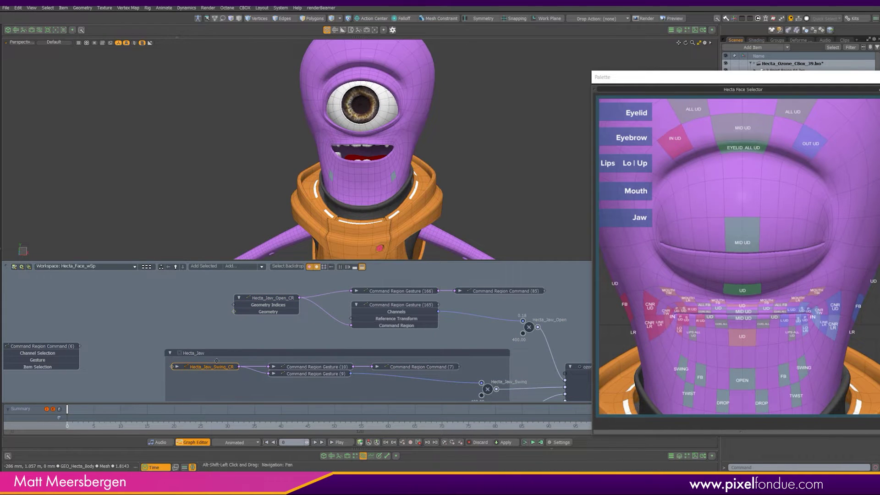
left_click_drag(216, 360, 219, 270, "alt+shift")
left_click(208, 318)
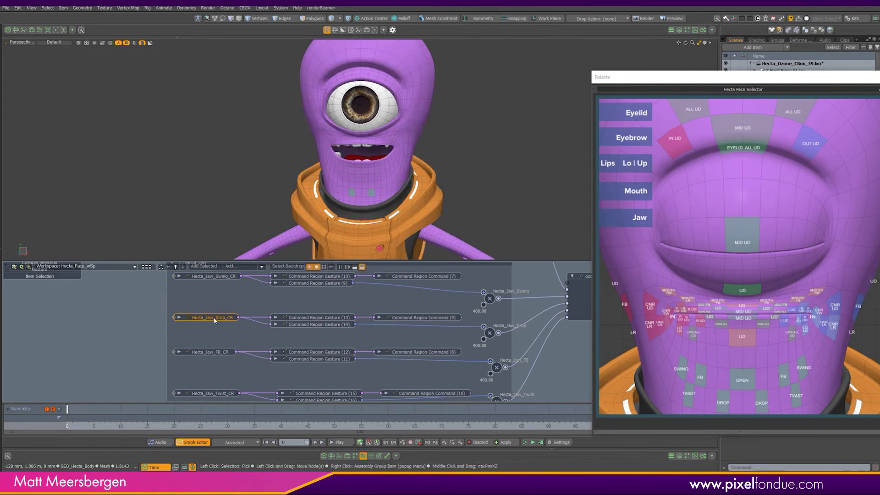
left_click(210, 393)
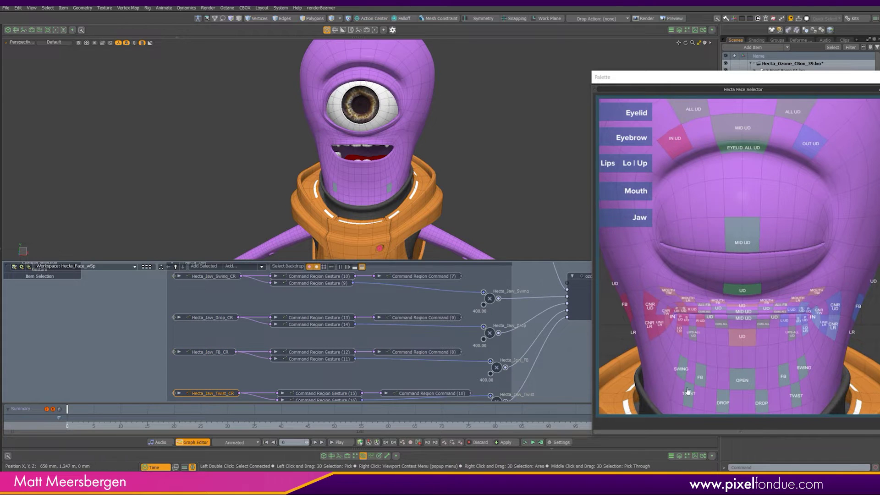
Step: Move the face selector palette fully into view and select its jaw OPEN control
left_click(754, 86)
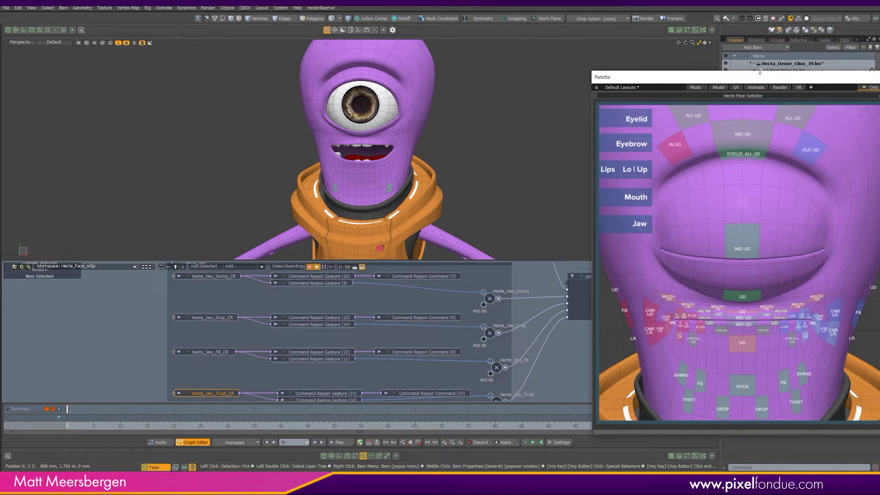
left_click_drag(759, 79, 673, 29)
left_click(652, 341)
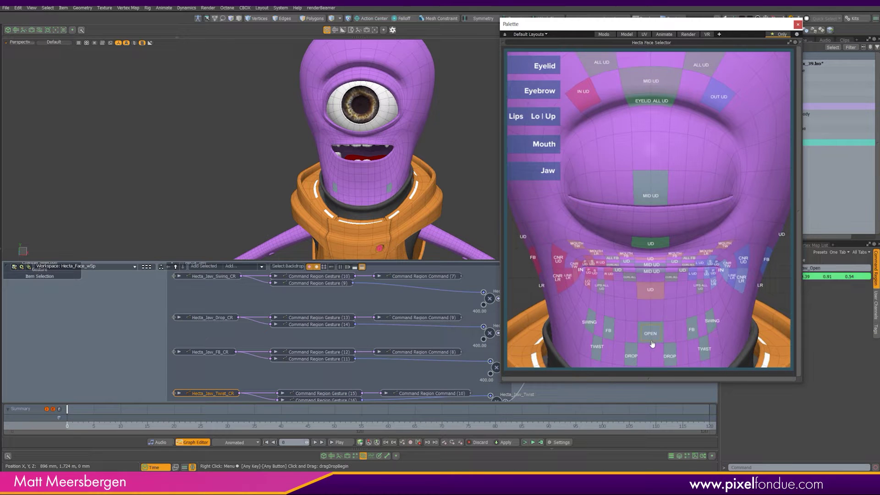
Step: Select the jaw's FB and DROP controls in the face selector, and select the Hecta_Jaw_Open_CR node in the schematic
left_click(611, 334)
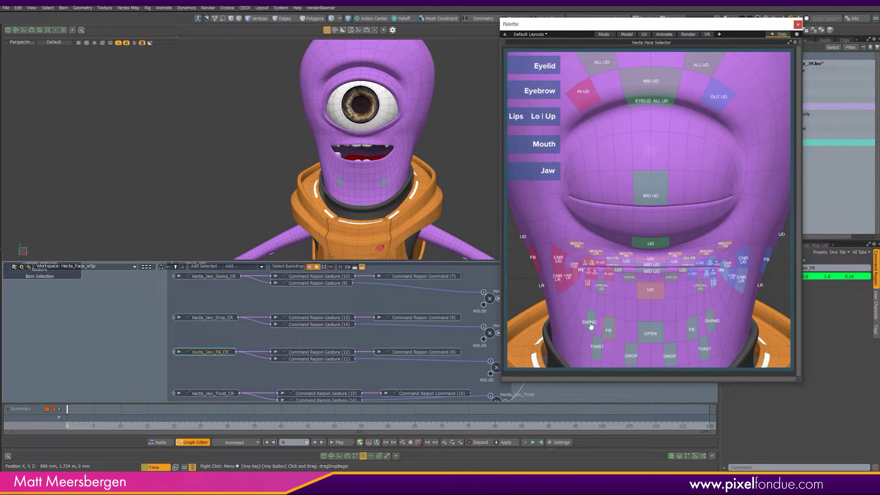
left_click(632, 361)
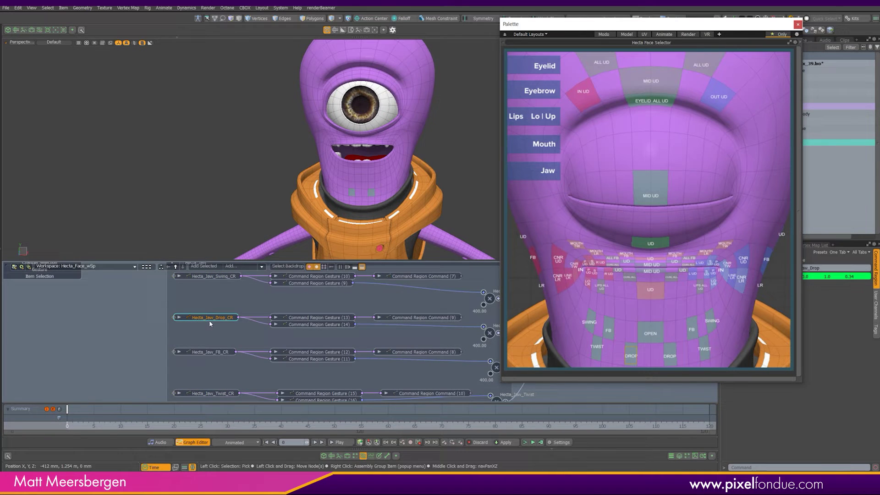
left_click_drag(213, 318, 213, 376, "alt+shift")
left_click_drag(286, 276, 264, 330, "alt+shift")
left_click(249, 330)
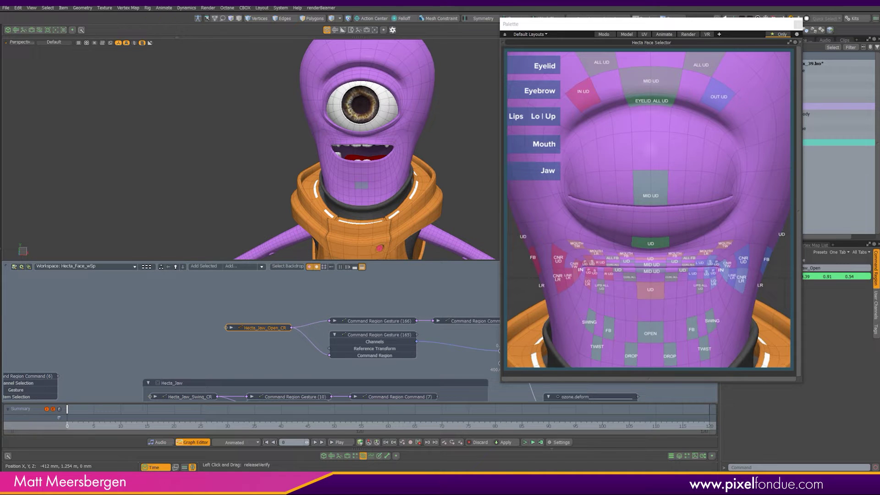
Step: Bring the Chrome article on web-view item selectors into view, read down to its CBOX Selector usage section, and move it away
left_click_drag(879, 36, 422, 28)
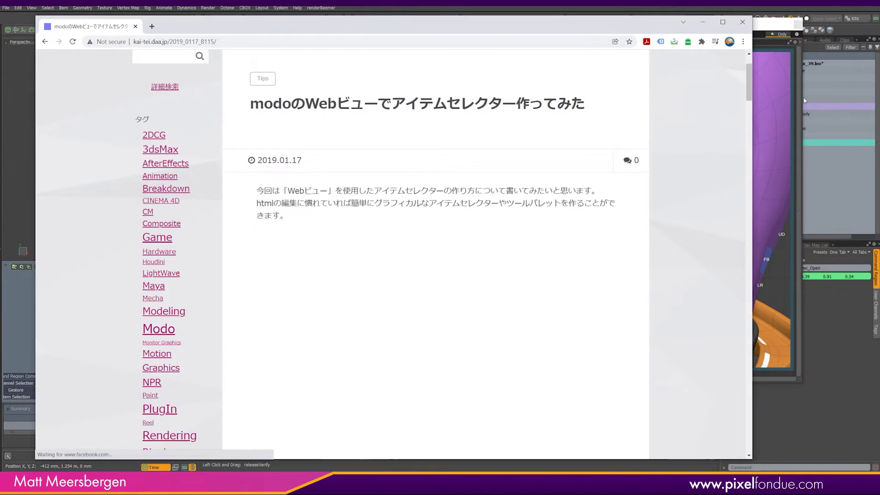
mouse_move(750, 85)
left_mouse_down()
mouse_move(749, 122)
mouse_move(749, 76)
left_mouse_up()
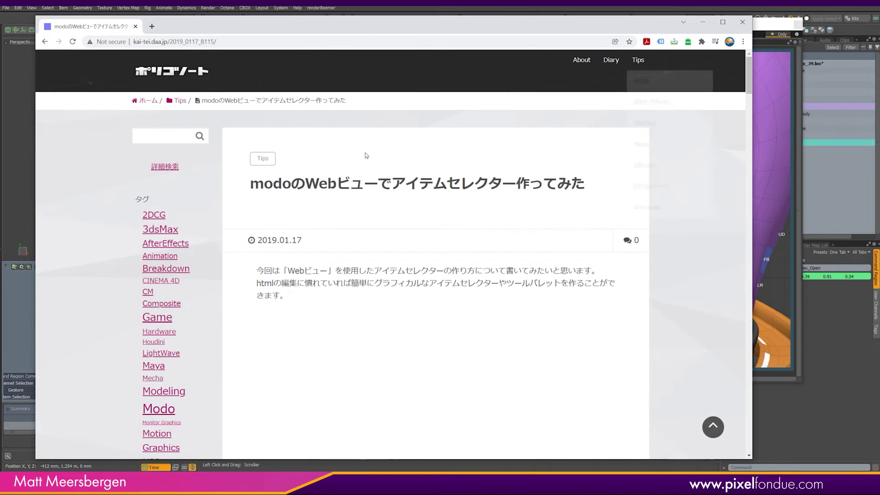
scroll(750, 76, "down", 8)
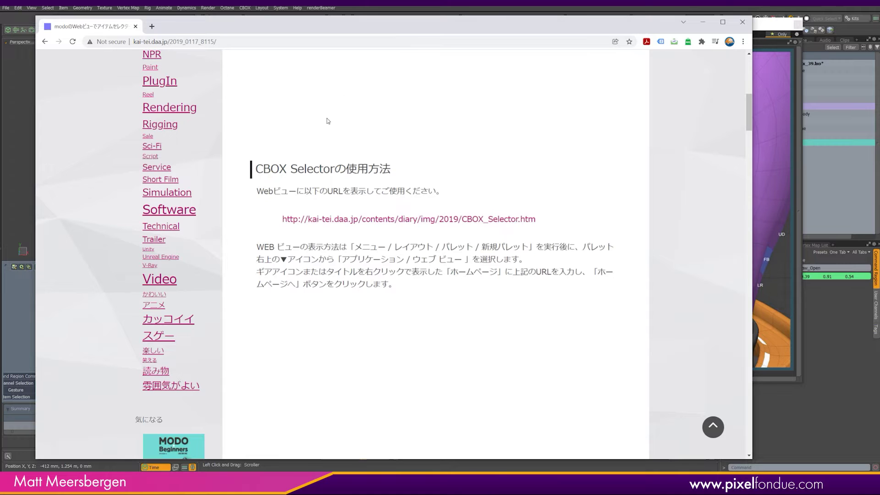
left_click_drag(328, 28, 879, 61)
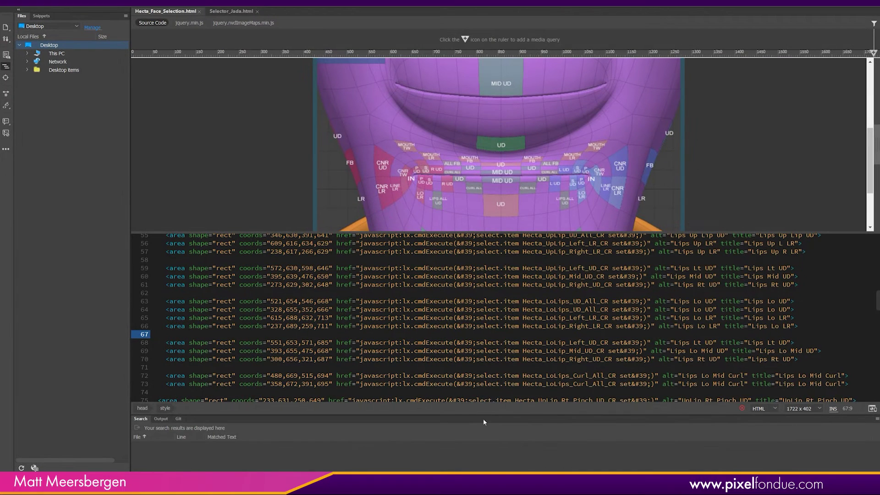
Step: Review the head scripts and styles of Hecta_Face_Selection.html and highlight the Hecta_Face_CR_Map.png image path in the body
scroll(862, 300, "up", 18)
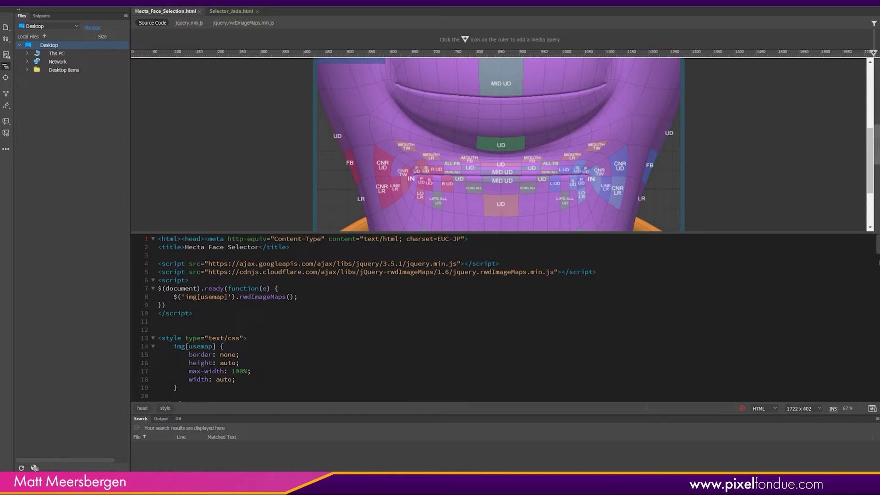
scroll(879, 251, "down", 7)
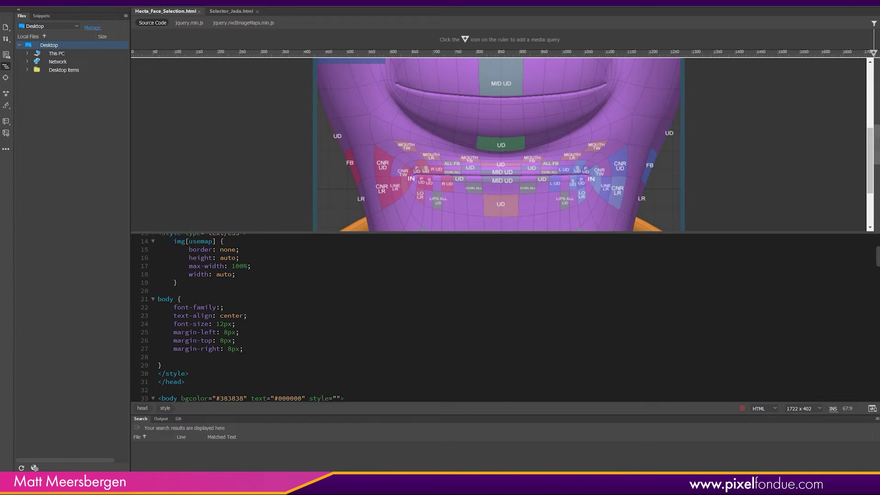
scroll(237, 258, "down", 3)
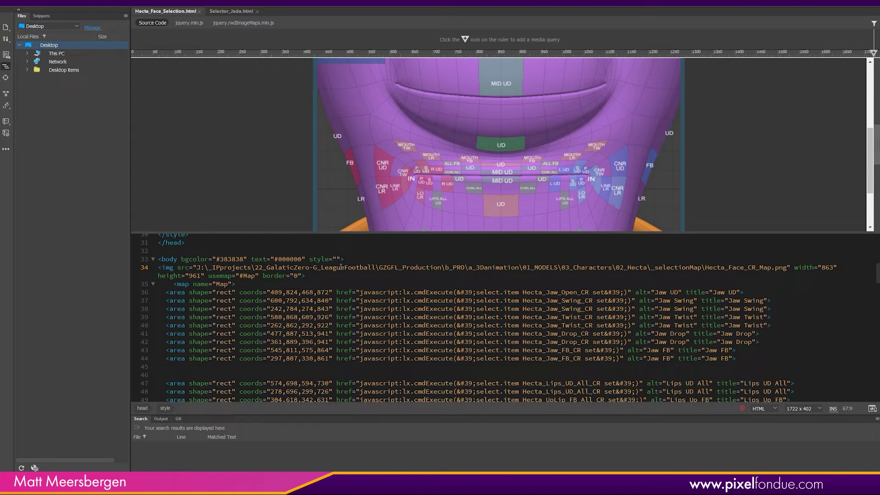
left_click_drag(546, 268, 709, 268)
left_click(782, 274)
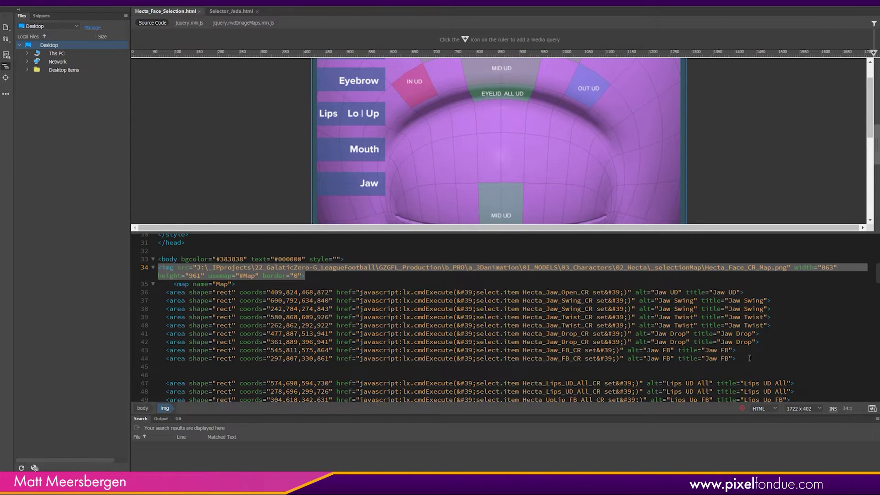
Step: Examine the jaw area definitions in the image map, locate the OPEN hotspot in the preview, and highlight its coordinates in the code
left_click_drag(750, 358, 159, 292)
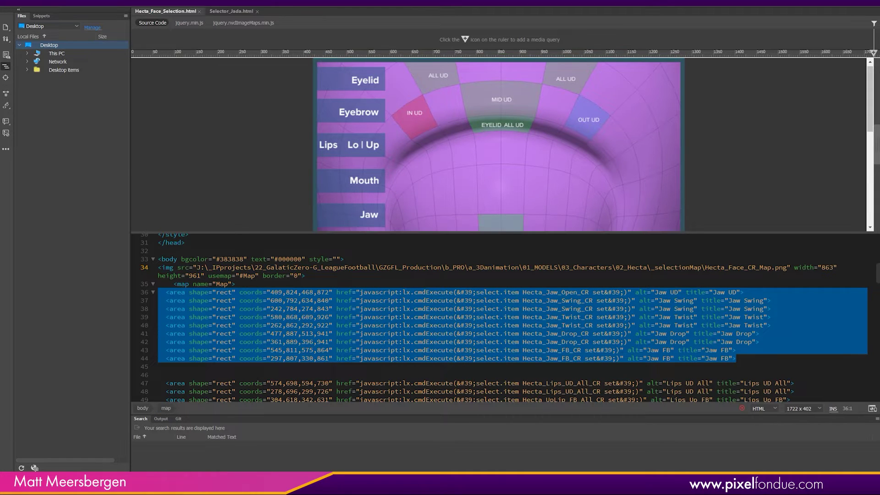
left_click(746, 361)
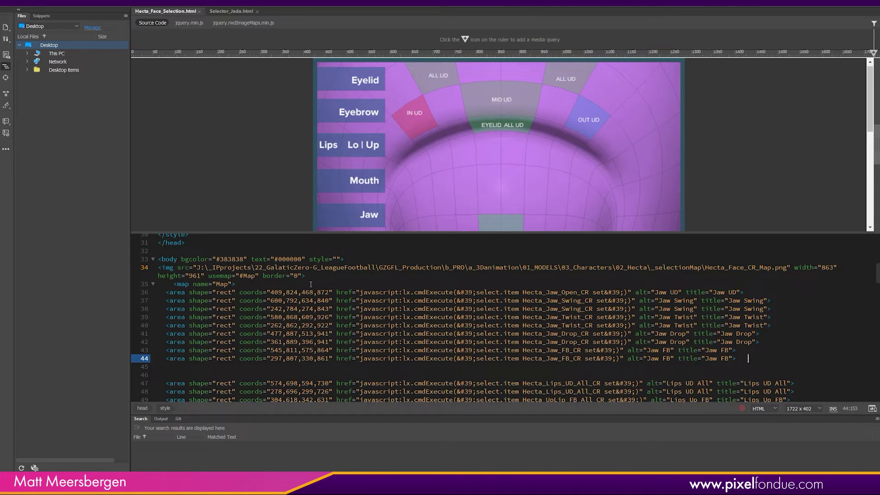
left_click_drag(870, 98, 870, 219)
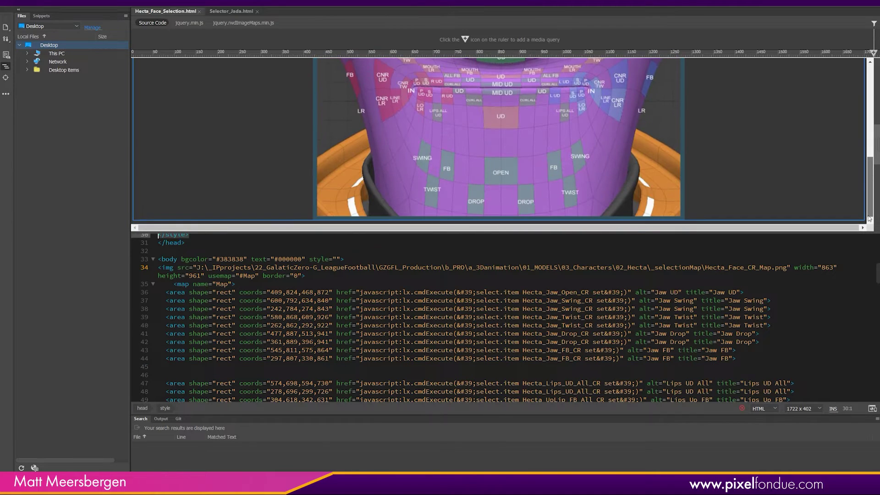
left_click(502, 175)
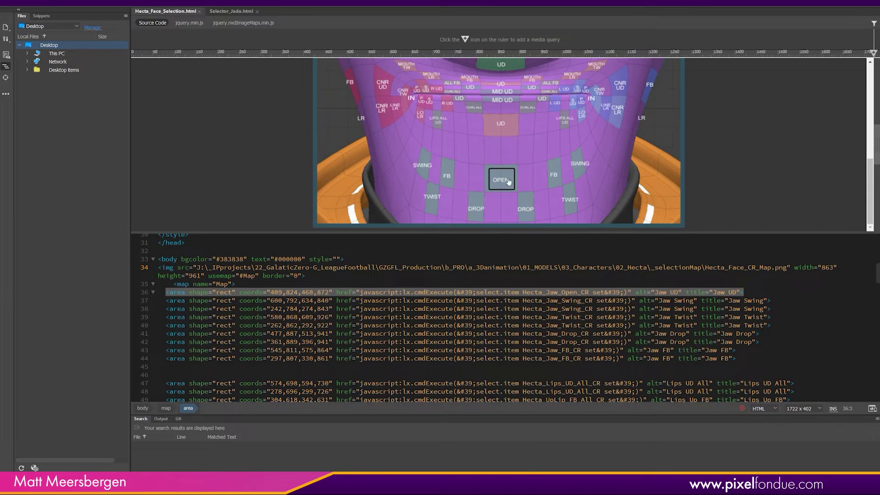
left_click(282, 300)
left_click_drag(270, 292, 329, 292)
Step: Switch to the HTML Imagemap Generator page in Chrome and load Hecta_Face_CR_Map.png into it from the _selectionMap folder
key("alt+Tab")
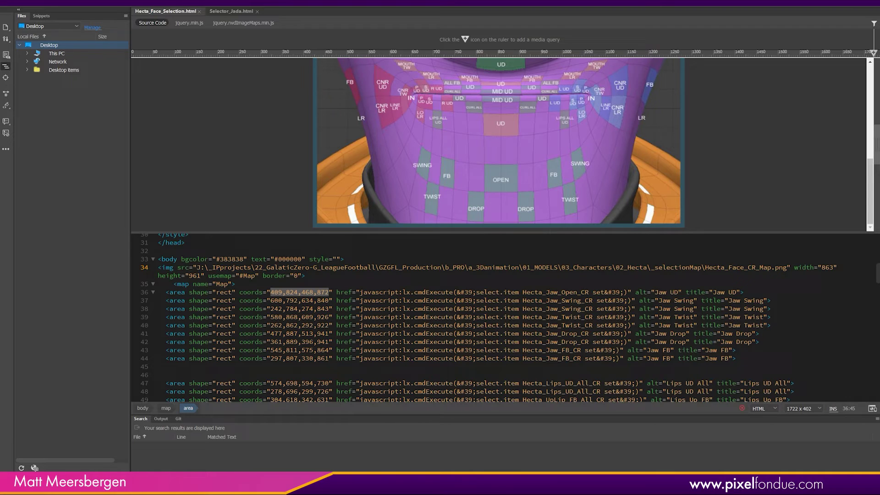
left_click_drag(879, 68, 385, 37)
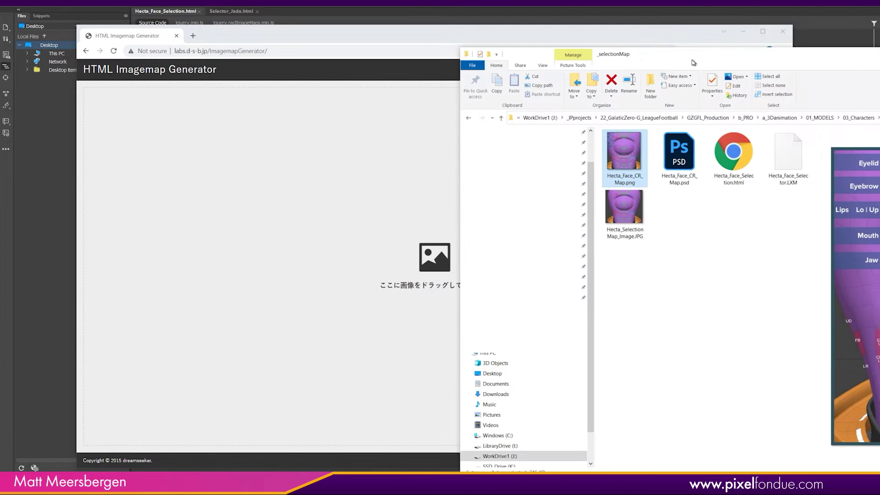
left_click_drag(694, 61, 688, 63)
left_click_drag(621, 162, 343, 200)
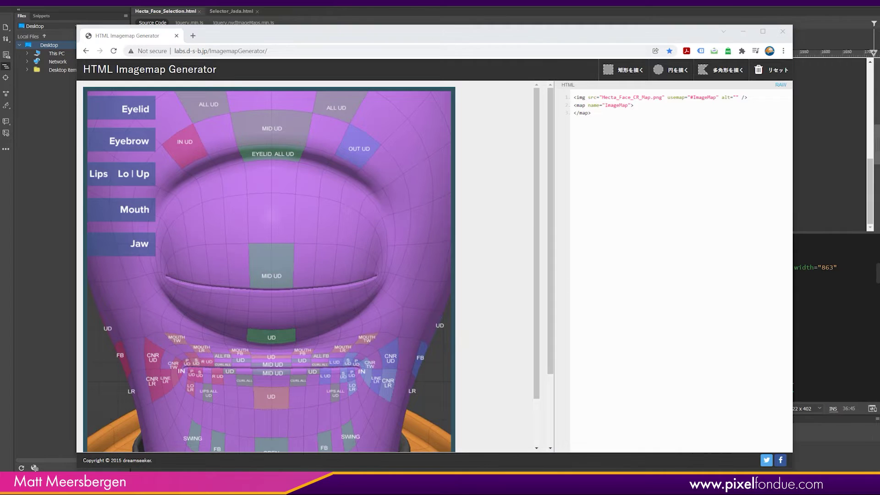
Step: Draw a rectangular hotspot over the jaw's OPEN region on the face map, with coordinates of about 401,819,471,876
left_click_drag(608, 36, 632, 34)
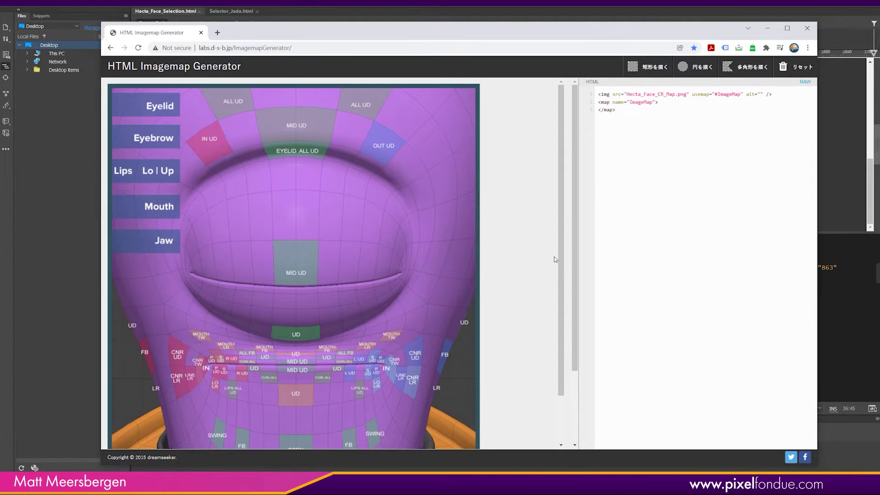
left_click_drag(559, 268, 559, 316)
left_click(651, 67)
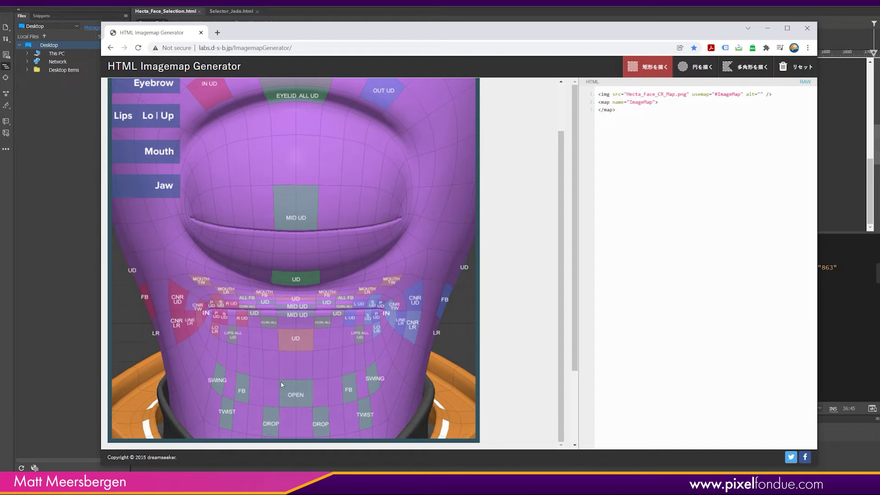
mouse_move(297, 399)
left_mouse_down()
mouse_move(316, 412)
mouse_move(311, 406)
left_mouse_up()
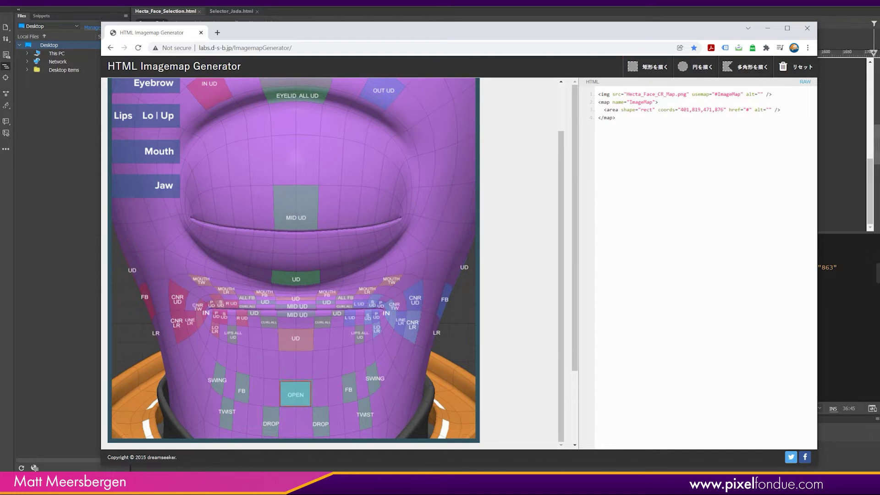
Step: Copy the generated coordinates 401,819,471,876 into the Hecta_Jaw_Open_CR area in Hecta_Face_Selection.html and check the hotspot in the preview
left_click_drag(724, 110, 681, 109)
key("ctrl+c")
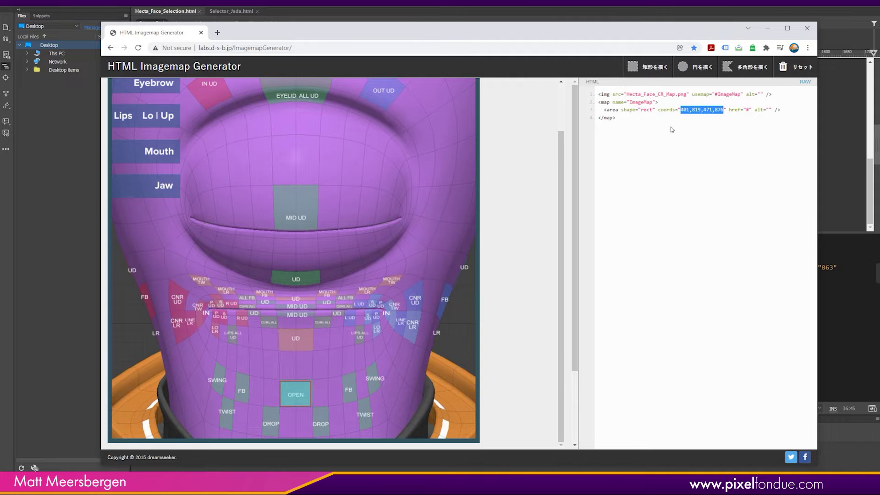
left_click_drag(535, 31, 879, 47)
left_click_drag(331, 292, 271, 292)
key("ctrl+v")
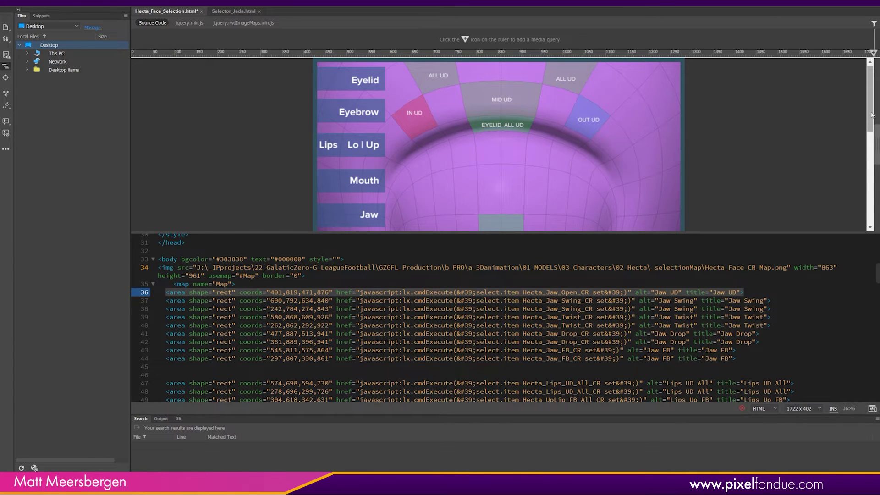
left_click_drag(869, 118, 869, 209)
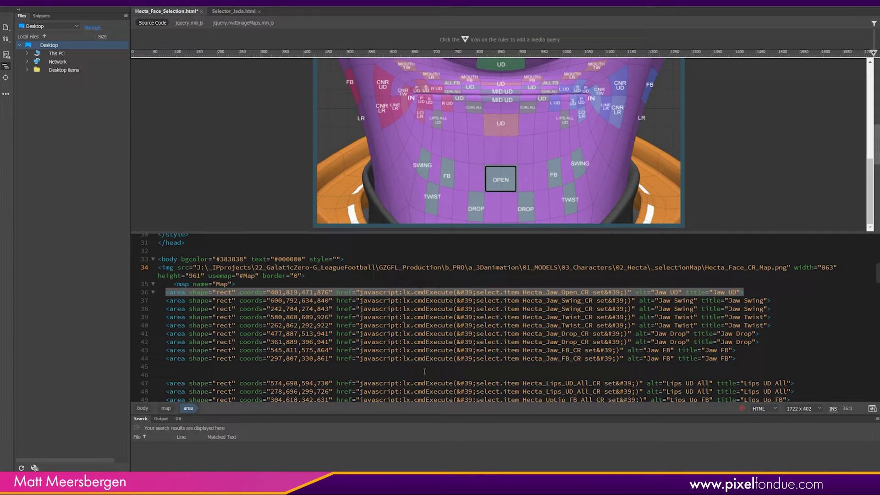
Step: Examine the Jaw UD area line part by part: the lx.cmdExecute call, select.item command, item name, set argument, and alt and title texts
left_click(426, 317)
left_click_drag(360, 292, 473, 292)
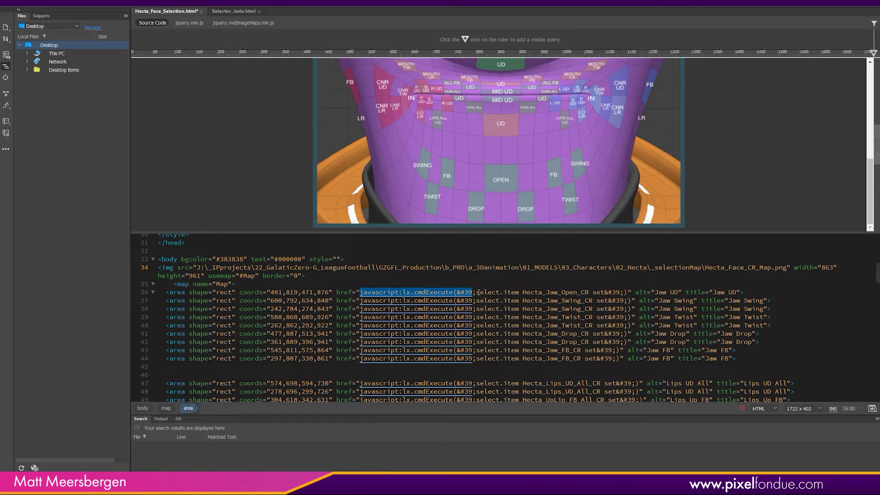
left_click_drag(476, 292, 589, 292)
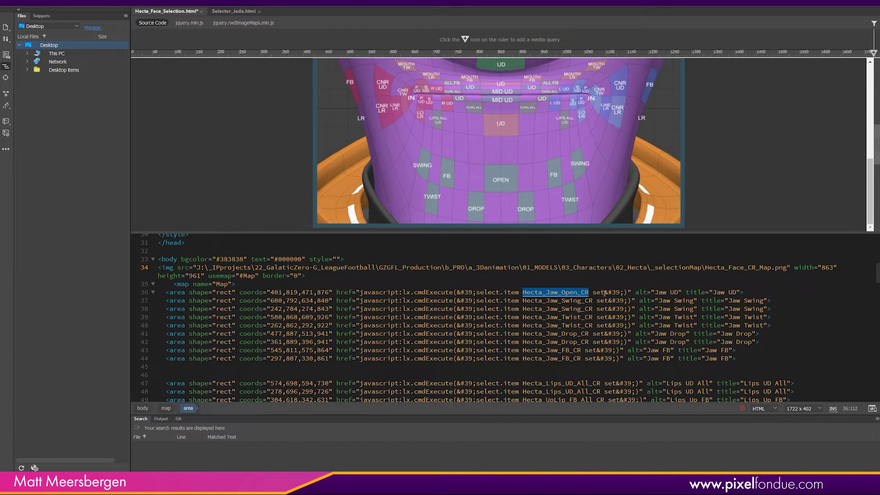
left_click_drag(596, 292, 632, 292)
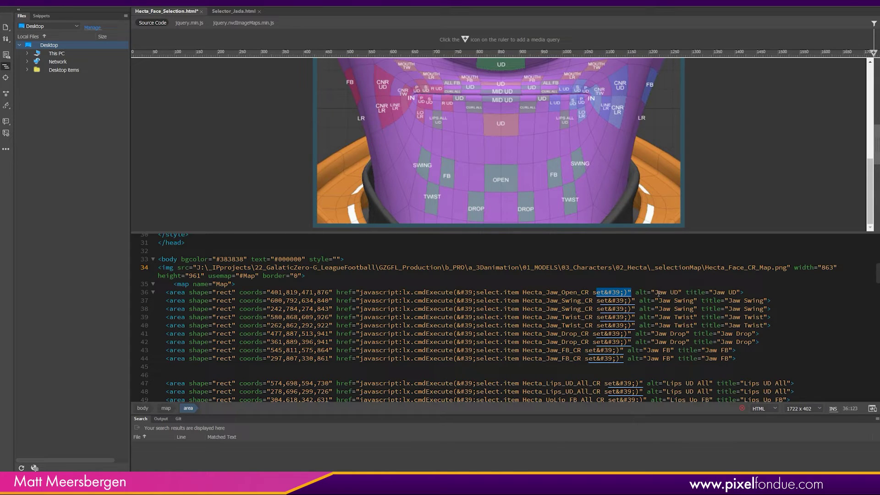
left_click_drag(658, 292, 734, 292)
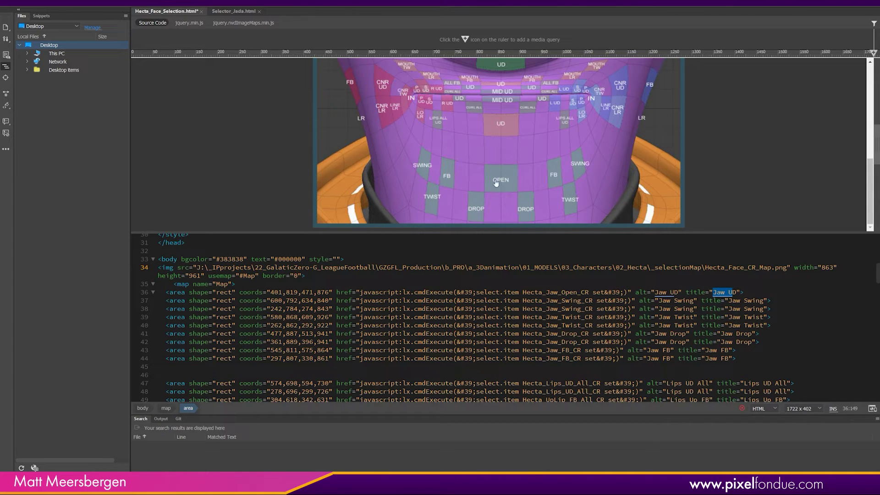
left_click_drag(523, 292, 588, 293)
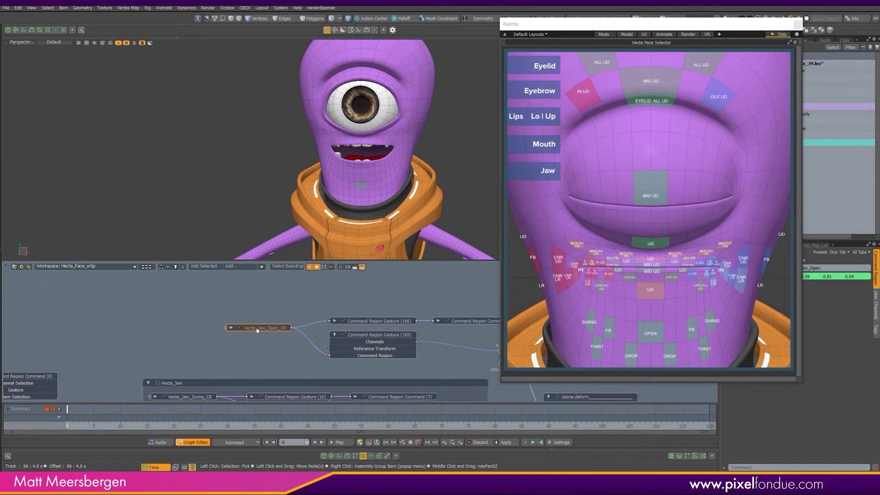
Step: Copy the Hecta_Jaw_Open_CR node's name from Modo's schematic and paste it as the item name in the Jaw UD area's select.item command
right_click(258, 328)
left_click(252, 216)
key("ctrl+c")
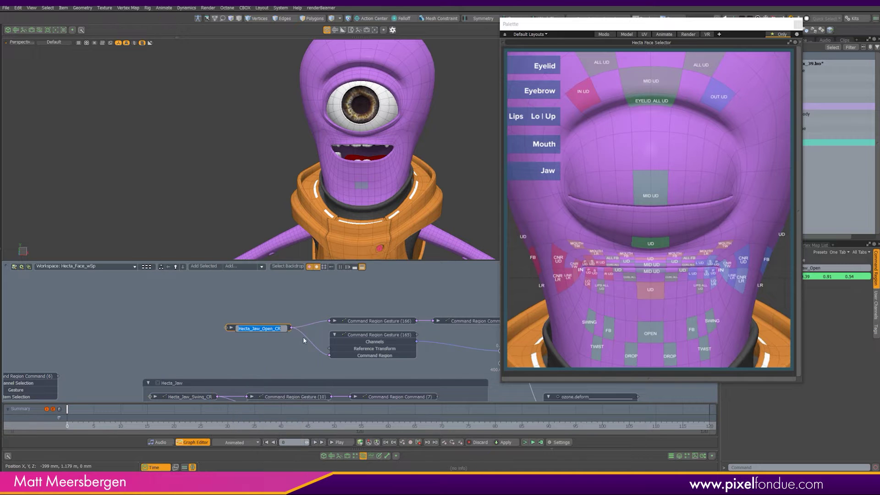
left_click(306, 299)
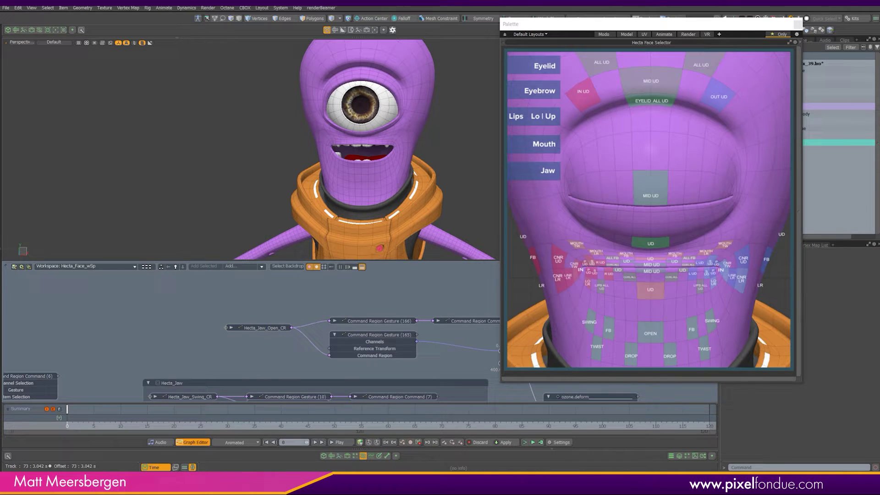
key("alt+Tab")
left_click(546, 309)
left_click_drag(522, 292, 590, 292)
key("ctrl+v")
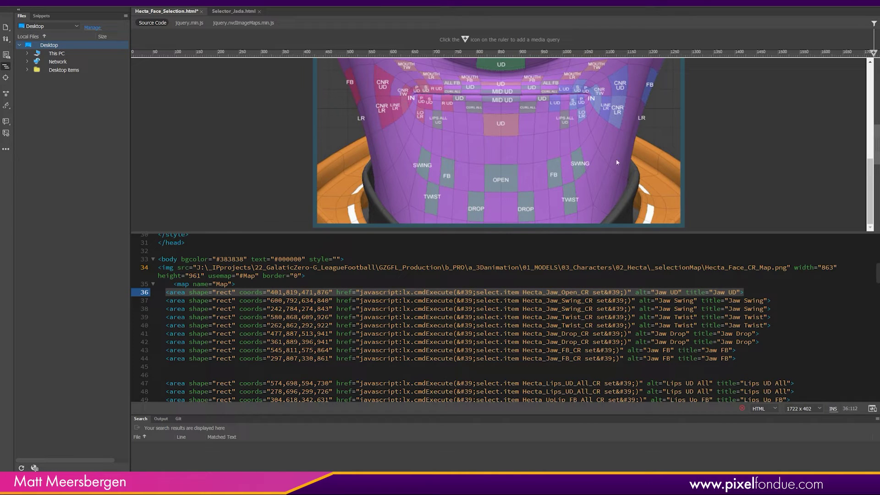
Step: Find the eyelid MID UD hotspot's area line in the code and look through the cmds.batch selection-set entries below it
left_click_drag(871, 166, 871, 129)
left_click(500, 95)
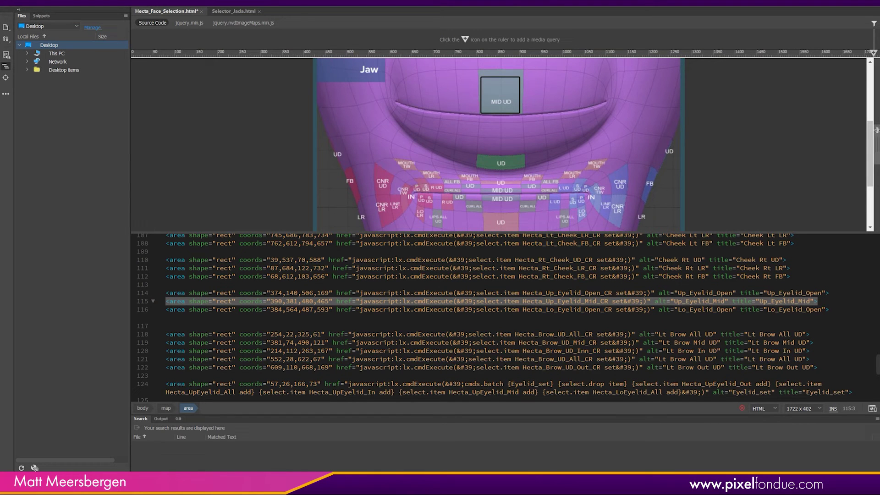
scroll(877, 130, "down", 1)
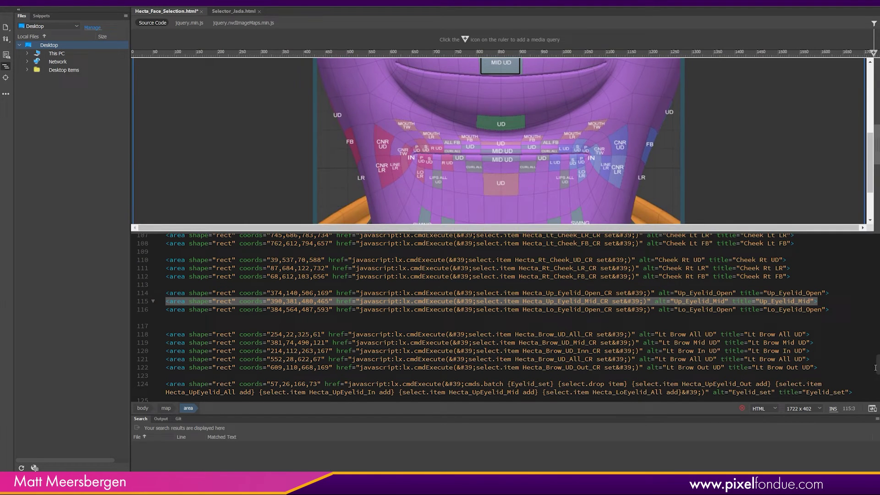
scroll(878, 366, "down", 5)
scroll(878, 381, "down", 5)
scroll(878, 367, "up", 9)
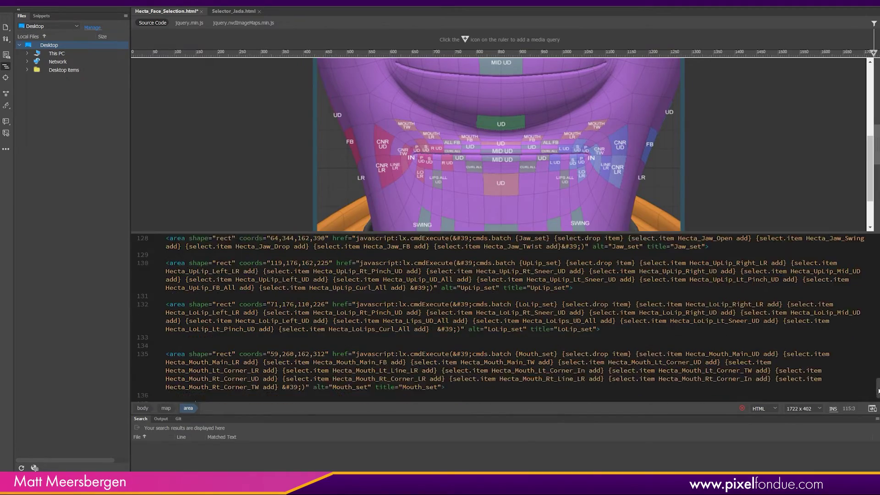
Step: Review the individual mouth and lip hotspot area lines further up in the Hecta_Face_Selection.html code
scroll(878, 367, "up", 10)
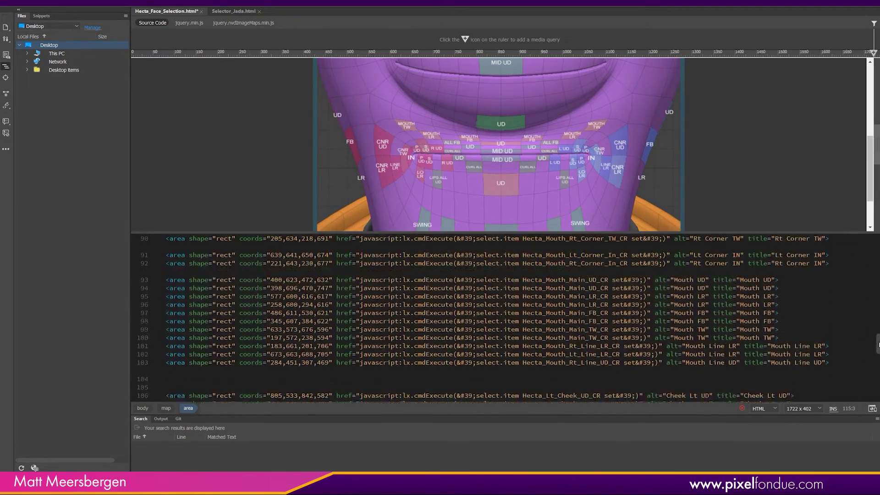
left_click_drag(877, 333, 877, 275)
scroll(877, 275, "down", 3)
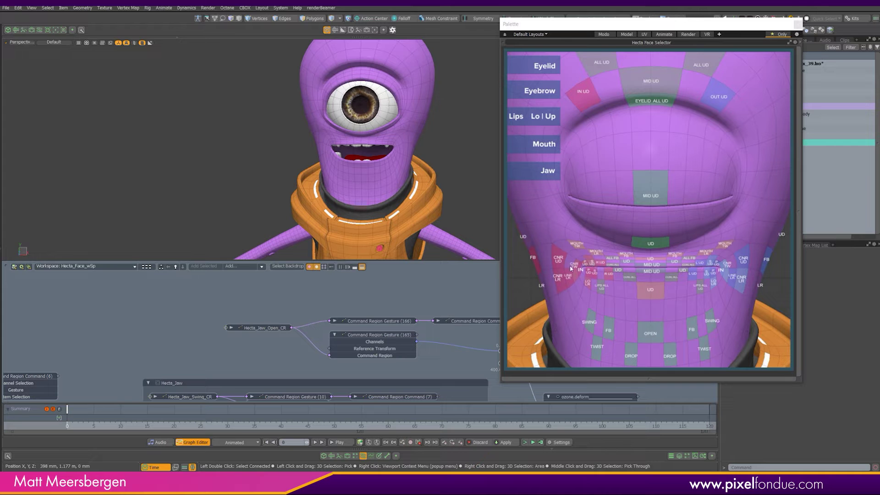
Step: Switch to Modo, select the upper lip's right UD control in the face selector and nudge the upper lip's middle control in the viewport
left_click(601, 263)
scroll(331, 145, "up", 7)
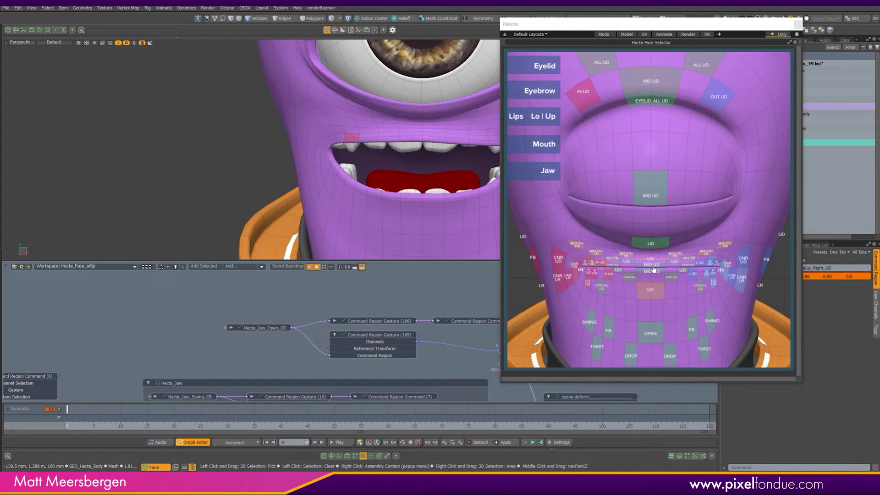
left_click_drag(424, 142, 424, 146)
scroll(350, 206, "down", 3)
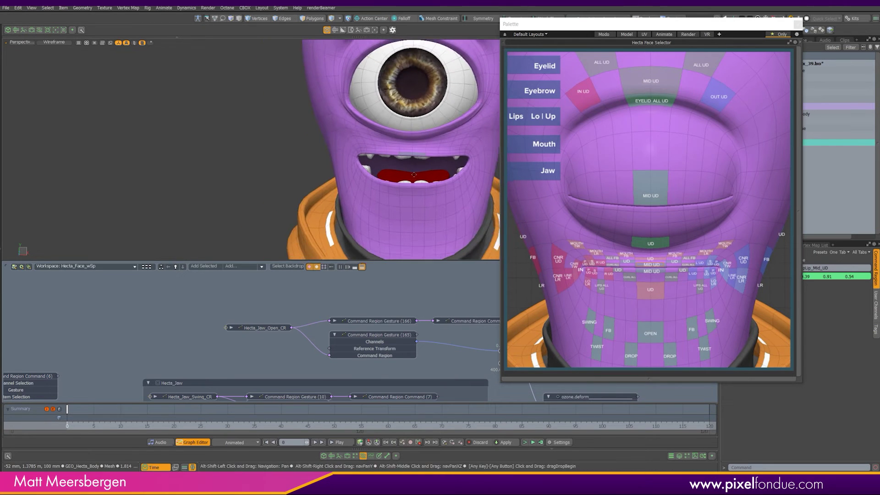
left_click_drag(366, 207, 349, 207, "alt")
scroll(349, 207, "up", 2)
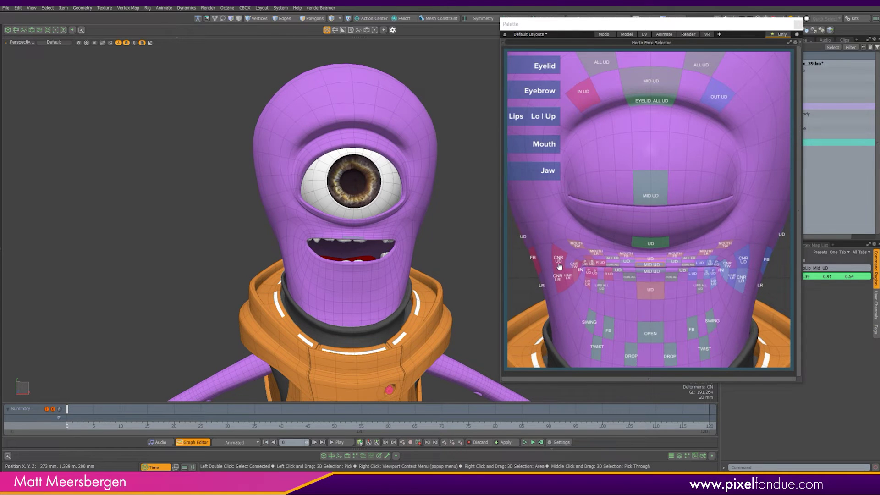
Step: Show the Graph Editor and select the eyelid MID UD control, framing Hecta's whole eye in the viewport
left_click(370, 456)
left_click(143, 185)
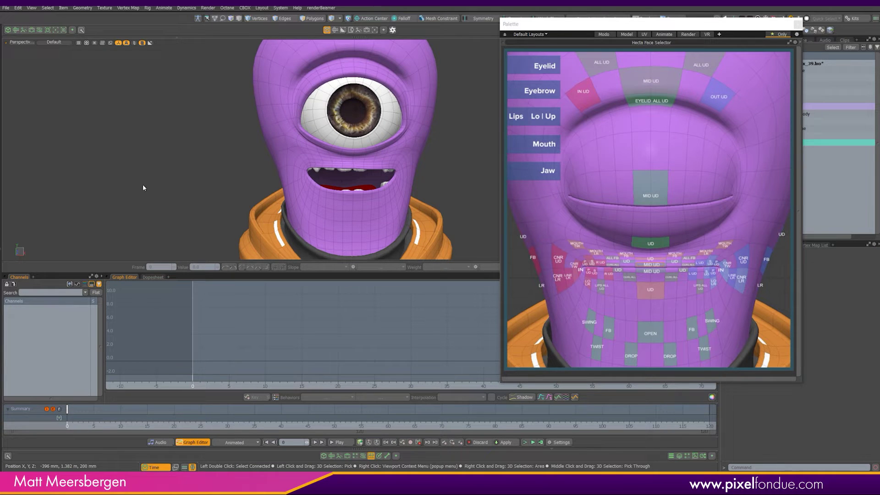
left_click(652, 201)
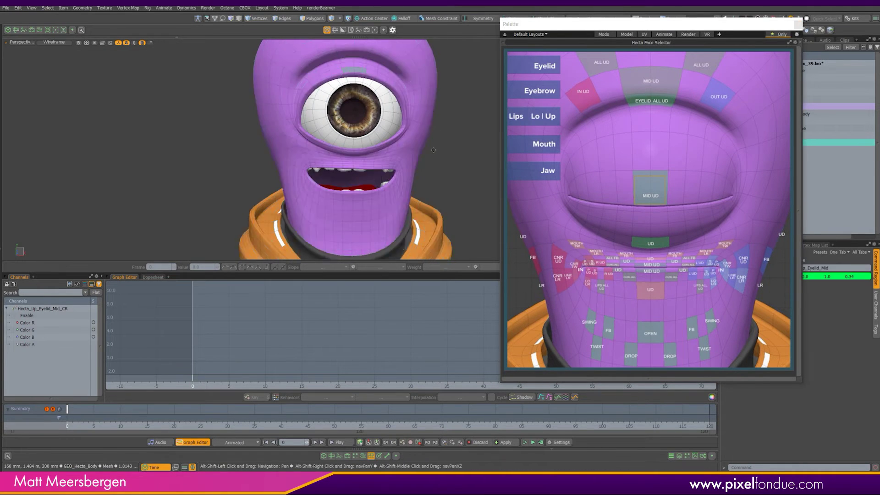
left_click_drag(455, 127, 441, 174, "alt+shift")
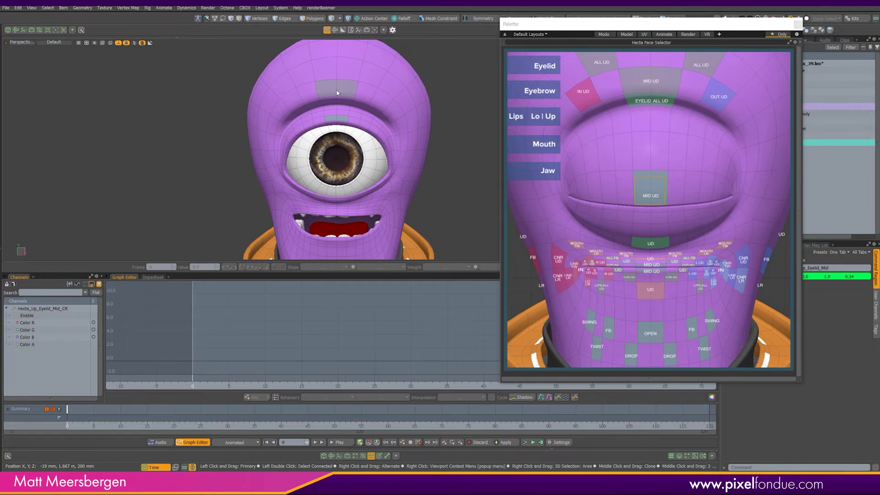
left_click(329, 99)
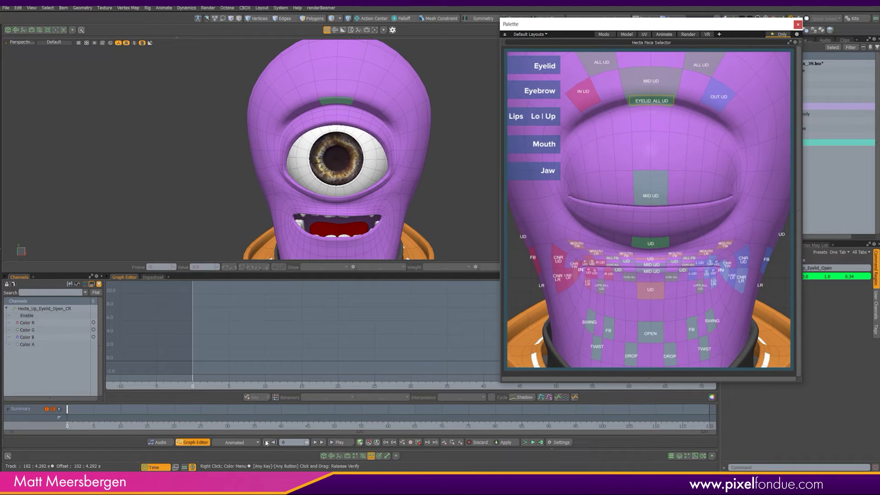
Step: Turn on automatic keying and close Hecta's upper and lower eyelids at frame 2
left_click(420, 443)
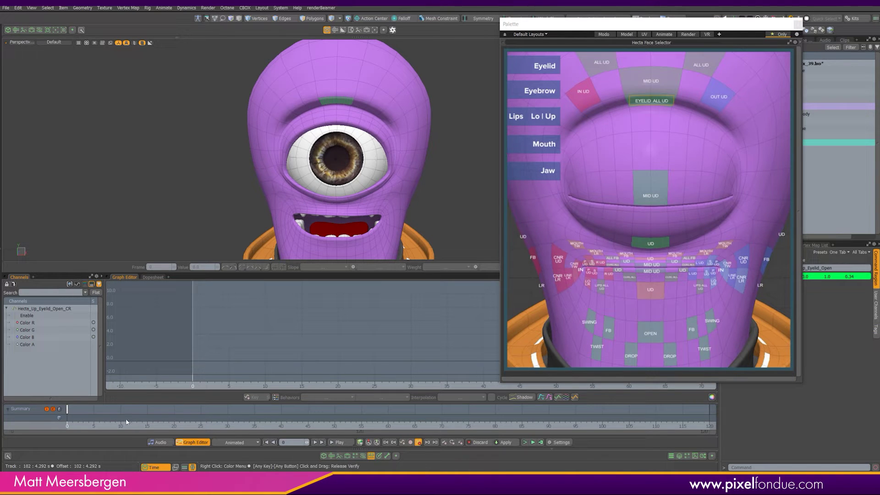
left_click(80, 427)
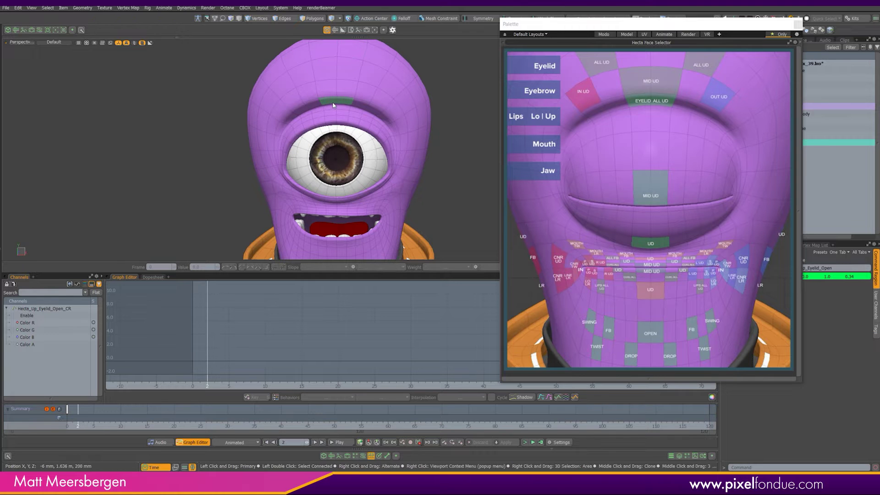
left_click_drag(336, 100, 324, 174)
left_click(332, 202)
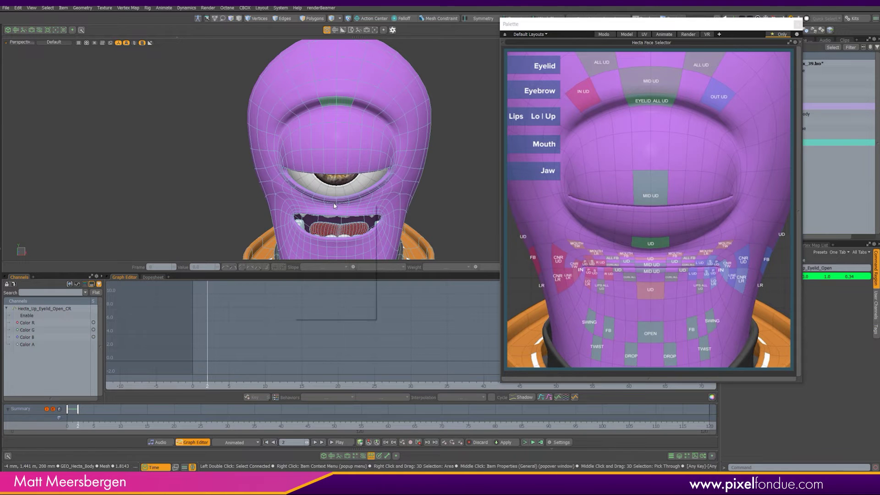
right_click(334, 205)
left_click(223, 199)
left_click_drag(224, 199, 321, 184, "alt")
left_click(341, 181)
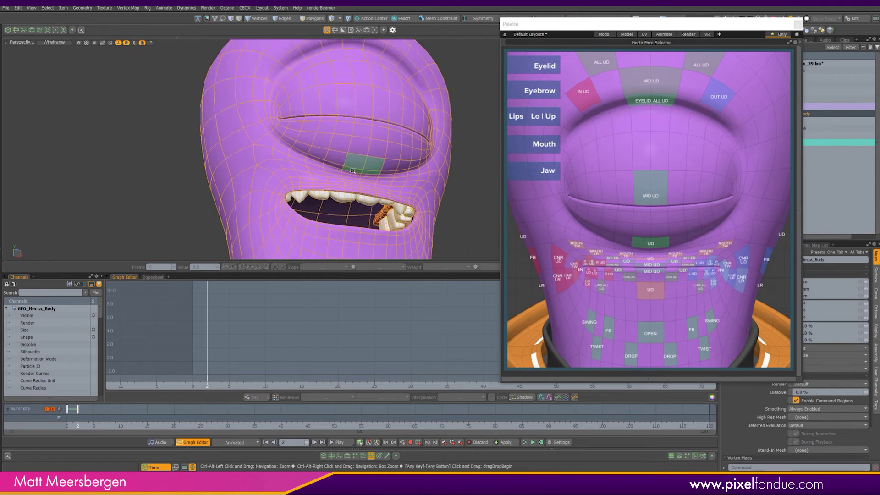
Step: Reopen the upper and lower eyelids at frame 6 using their command regions on the face
left_click_drag(385, 186, 335, 193, "alt")
left_click_drag(334, 193, 291, 229, "alt+shift")
left_click_drag(104, 427, 100, 427)
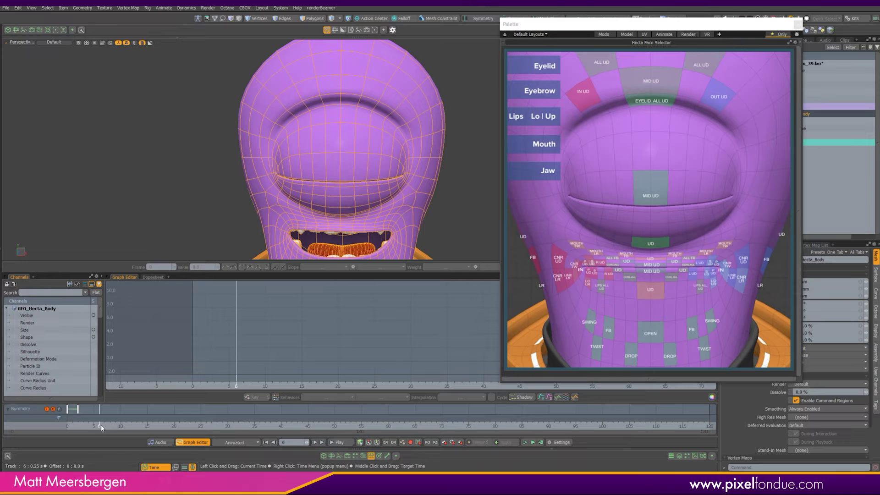
left_click_drag(340, 99, 340, 76)
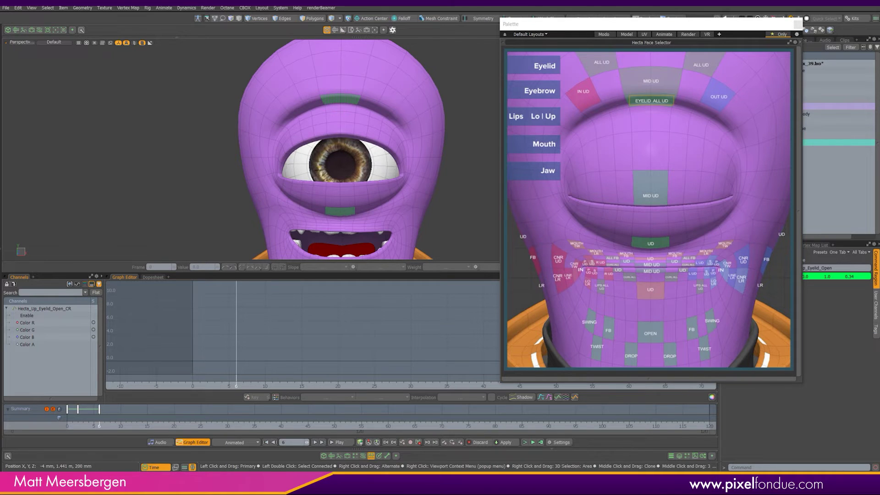
left_click_drag(340, 211, 339, 233)
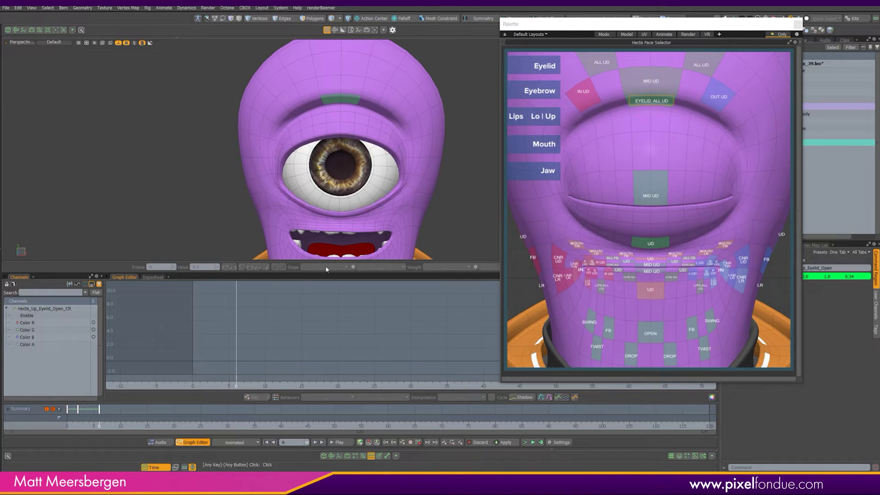
left_click_drag(330, 100, 330, 95)
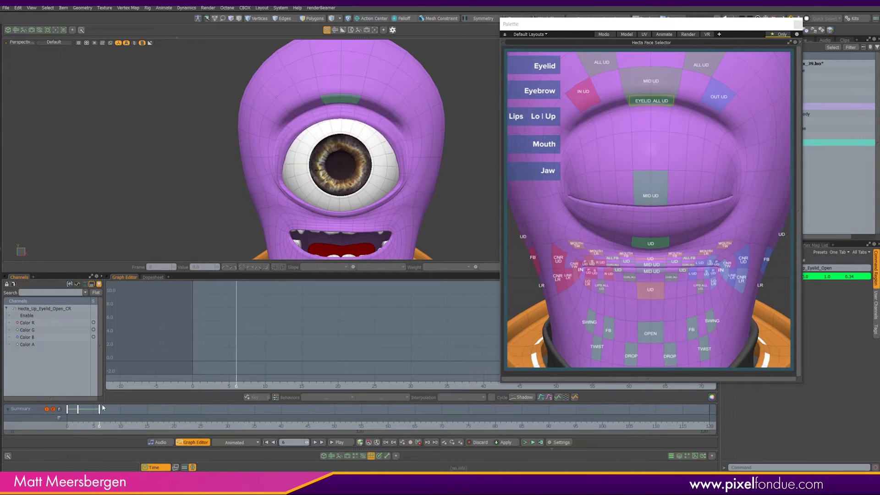
Step: Step back and forth through the first frames to review the blink
left_click(72, 426)
key("Right")
key("Left")
key("Left")
key("Right")
key("Right")
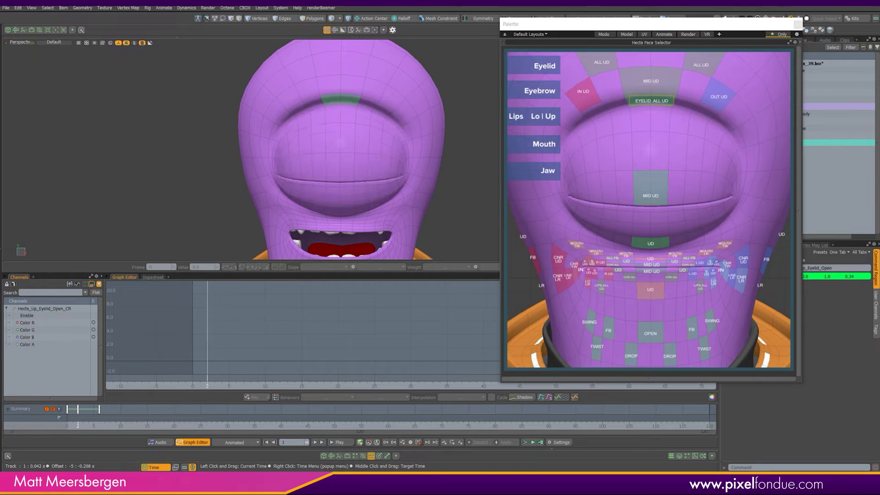
key("Left")
key("Left")
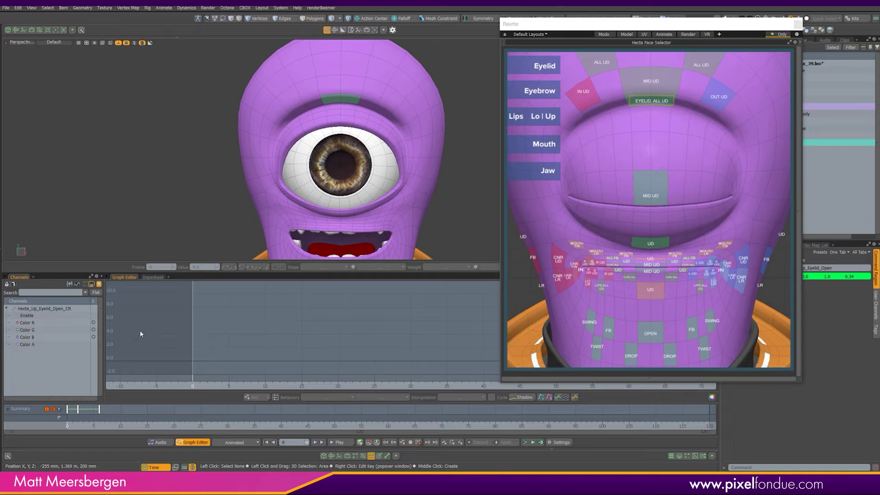
Step: Load the Eyelid set's channels in the Graph Editor and examine the Hecta_Jaw_Open math node's keyed channel in the schematic
left_click(544, 68)
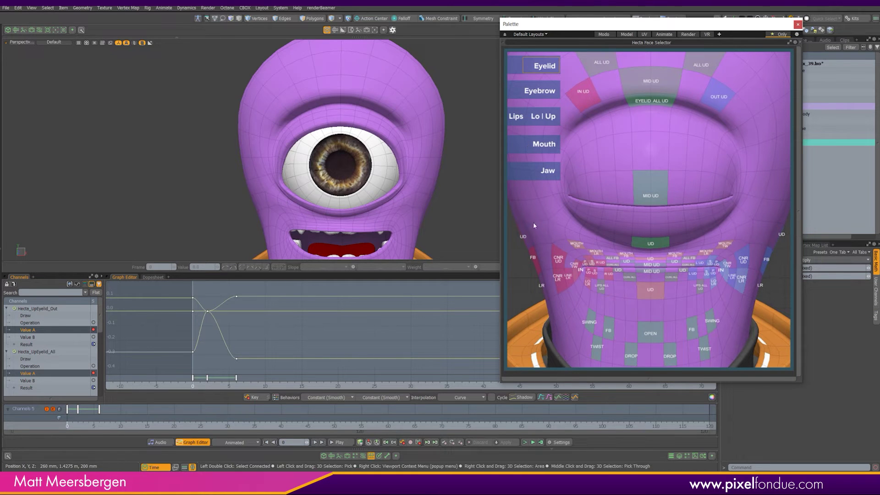
left_click(363, 456)
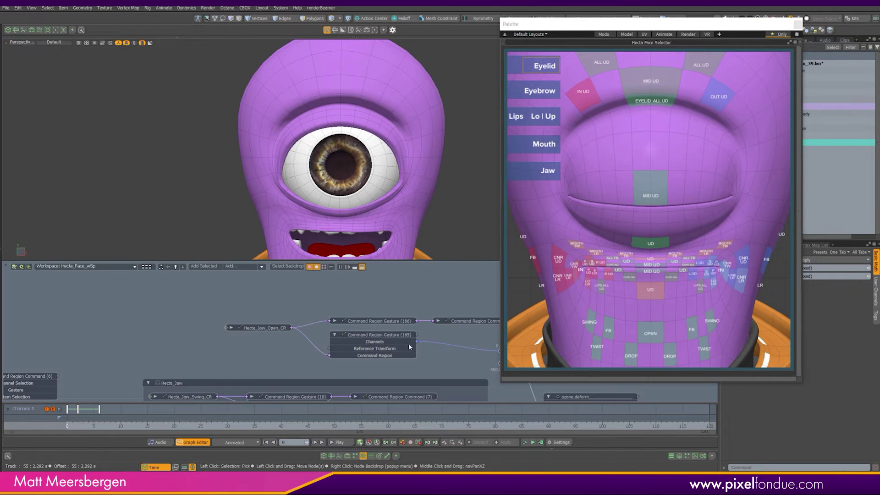
middle_click_drag(396, 320, 253, 348)
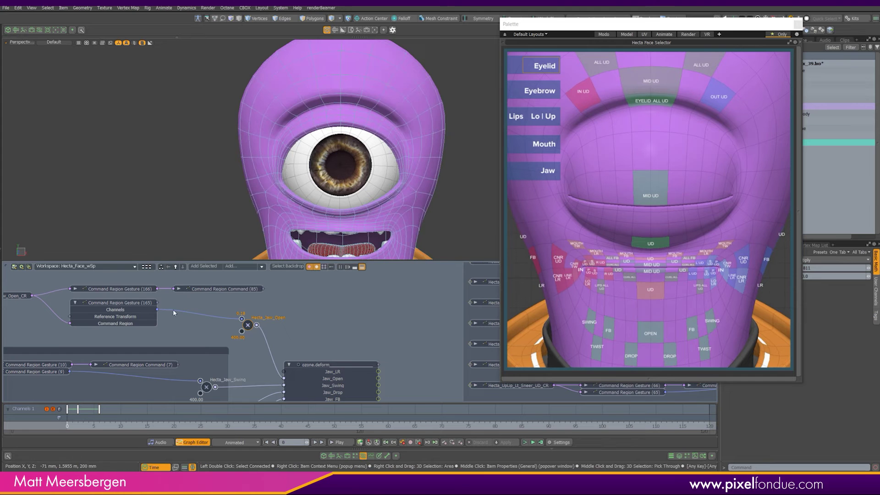
left_click(371, 455)
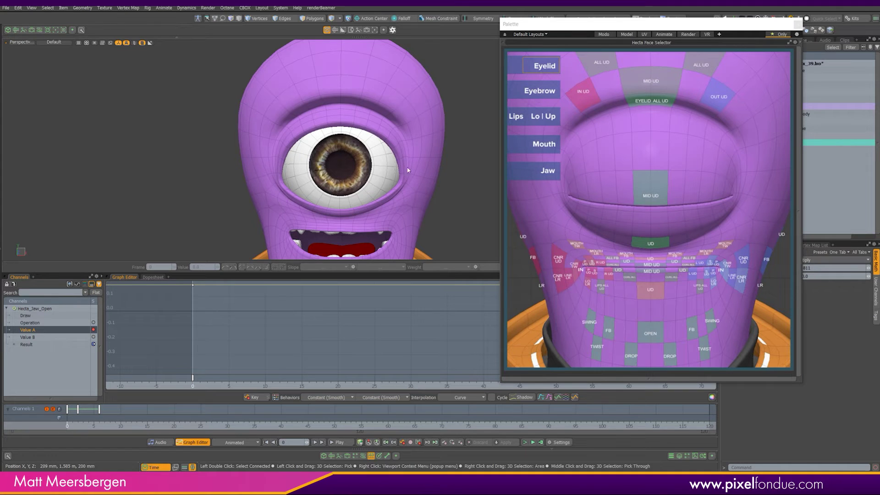
Step: Flatten the key slopes on the Eyelid set's curves and move the last blink keys to frame 7
left_click(546, 67)
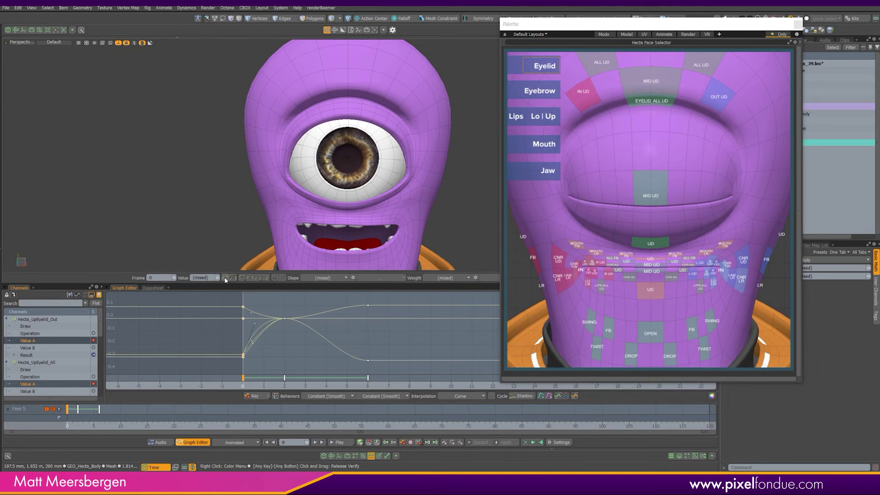
left_click(225, 278)
mouse_move(391, 300)
left_mouse_down()
mouse_move(334, 367)
mouse_move(389, 378)
mouse_move(356, 351)
left_mouse_up()
left_click(389, 360)
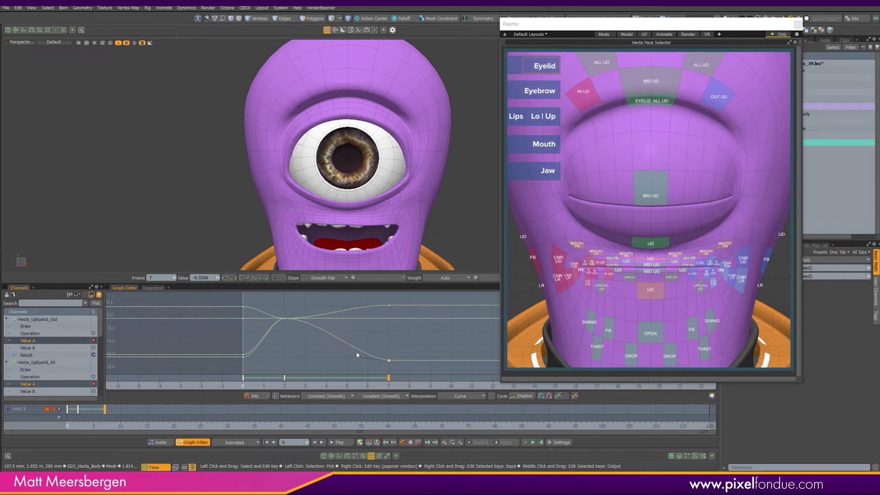
left_click(565, 396)
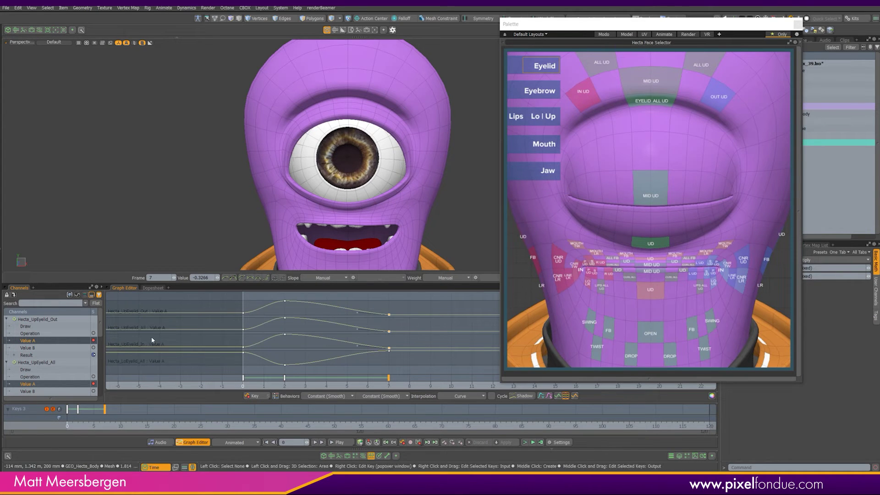
Step: Load the Eyebrow, upper lip and Jaw channel sets in turn, go to frame 7 and choose the Eyelid set again
left_click(539, 93)
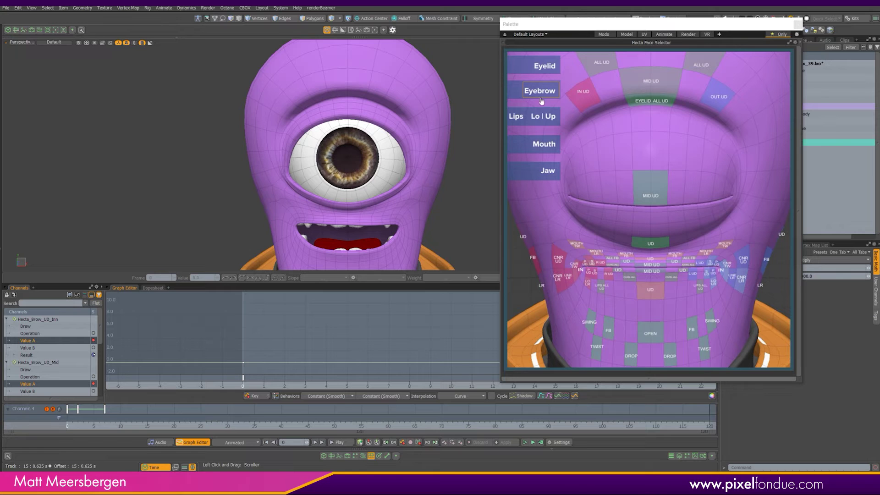
left_click(535, 117)
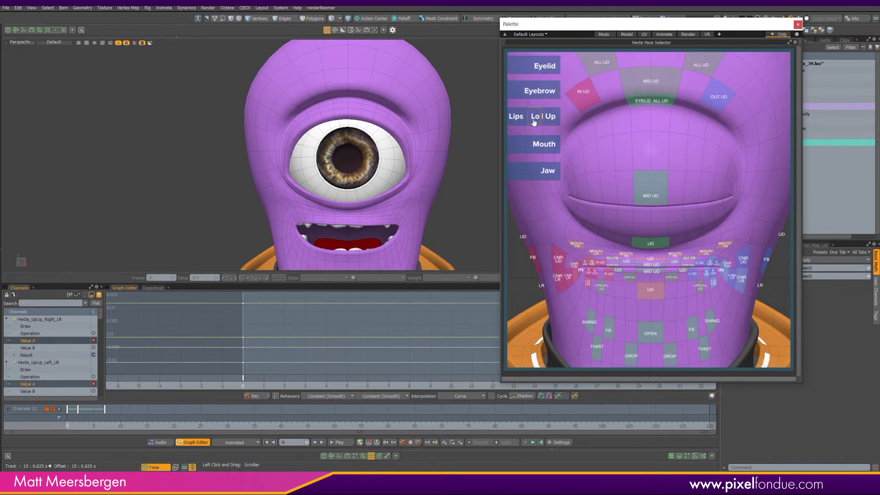
left_click(546, 172)
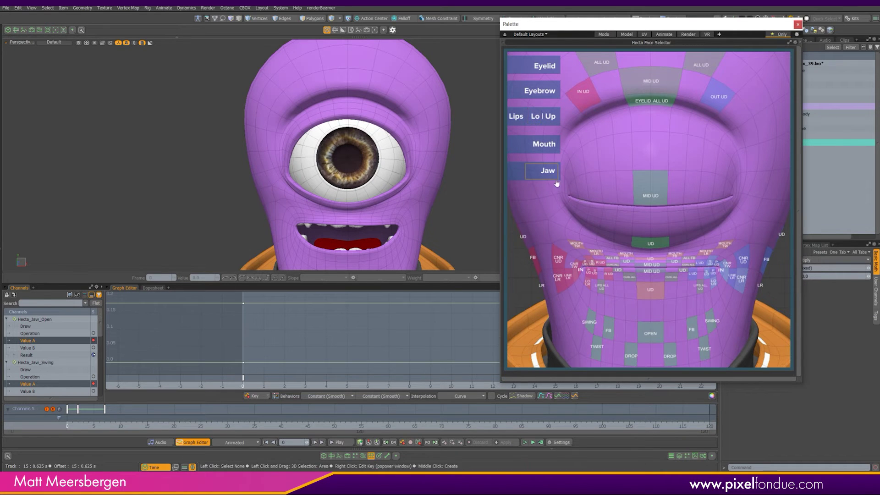
left_click(105, 426)
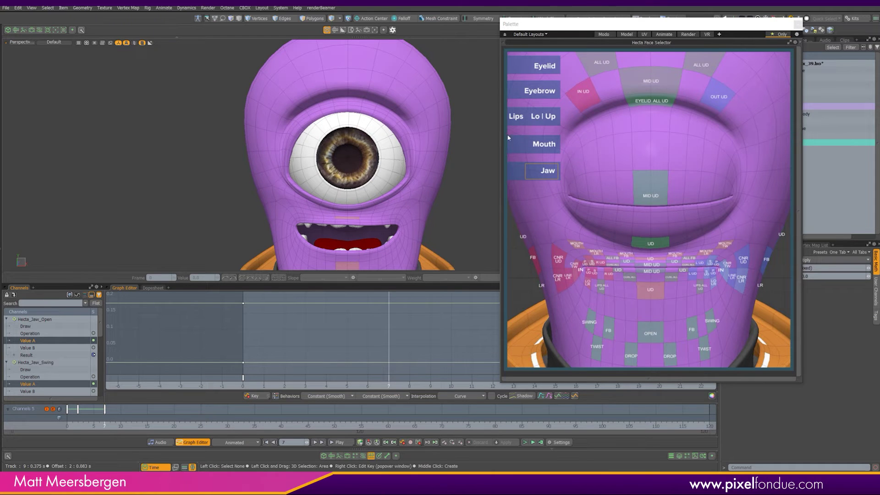
left_click(544, 69)
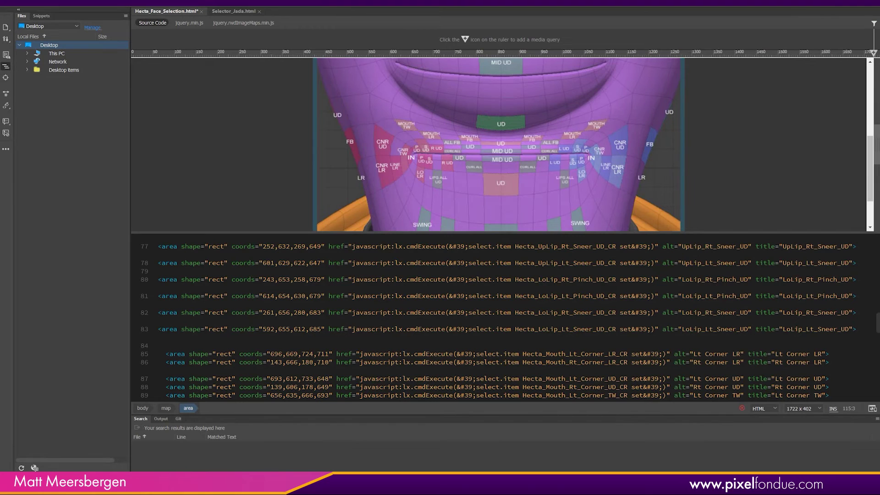
Step: Switch to Dreamweaver and examine the cmds.batch, select.drop and select.item parts of the Eyelid_set area line, plus the Mouth_set line
left_click_drag(870, 144, 866, 66)
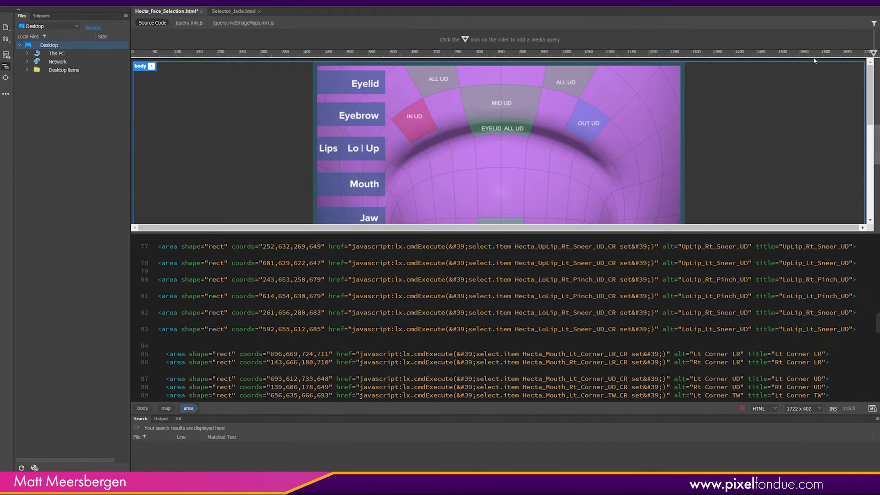
left_click(367, 90)
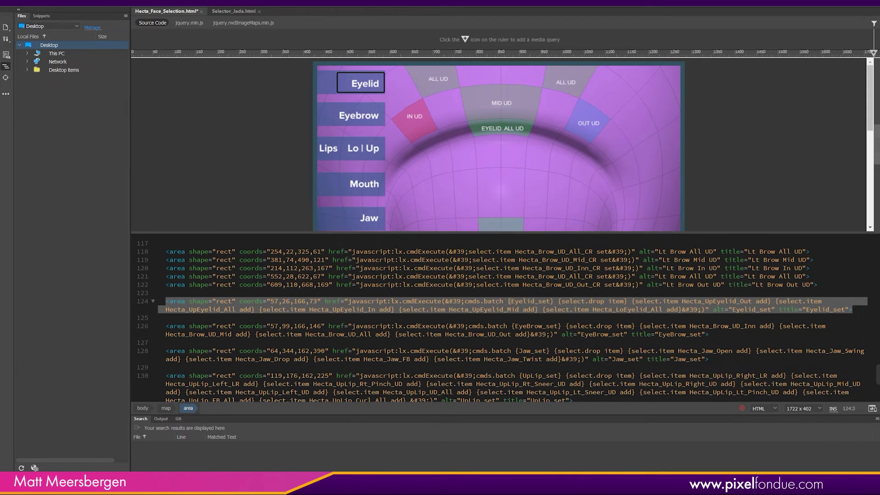
left_click_drag(501, 303, 488, 301)
left_click(500, 302)
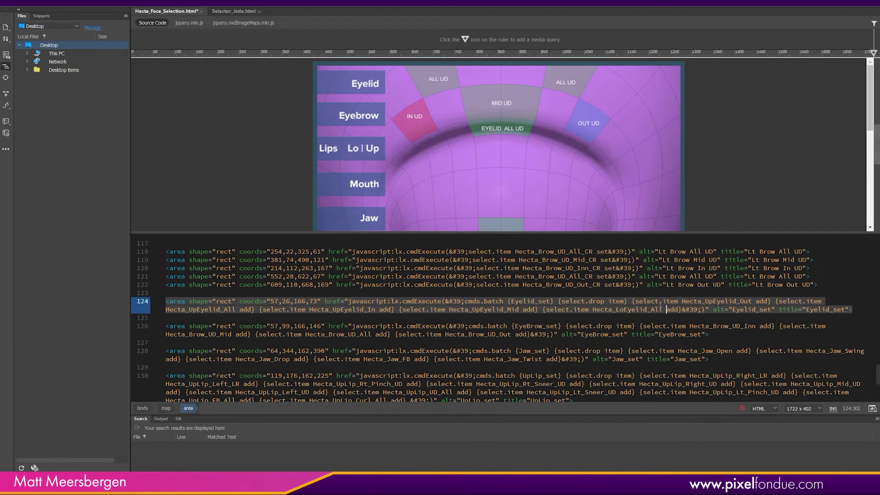
left_click(772, 302)
left_click(364, 185)
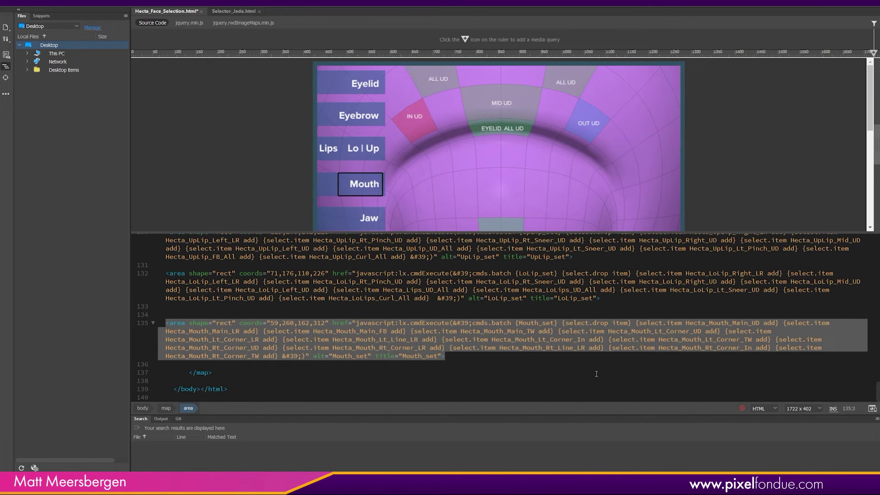
Step: Switch back to Modo, load the Jaw set's channels with the face selector and key them at frame 3
left_click(372, 222)
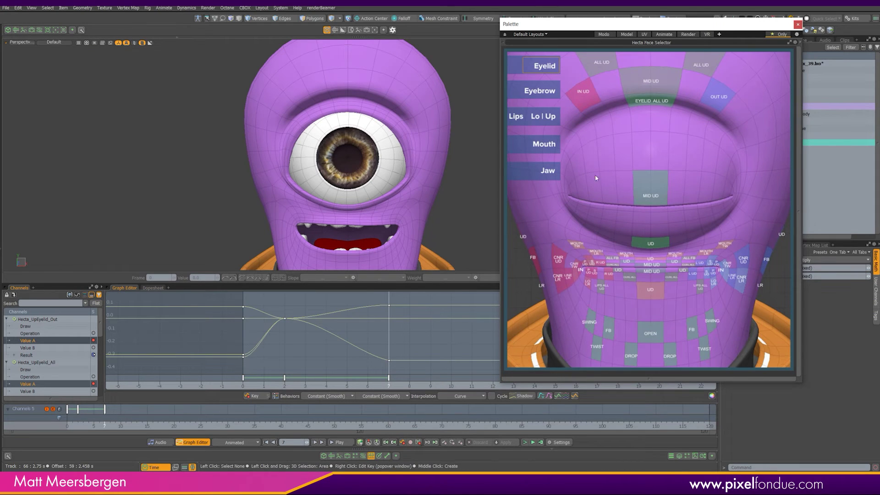
left_click(544, 172)
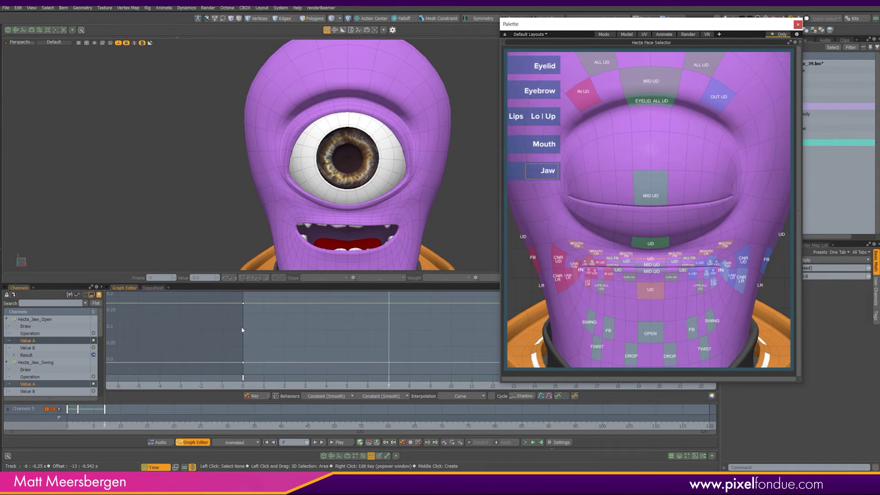
left_click_drag(174, 271, 174, 85)
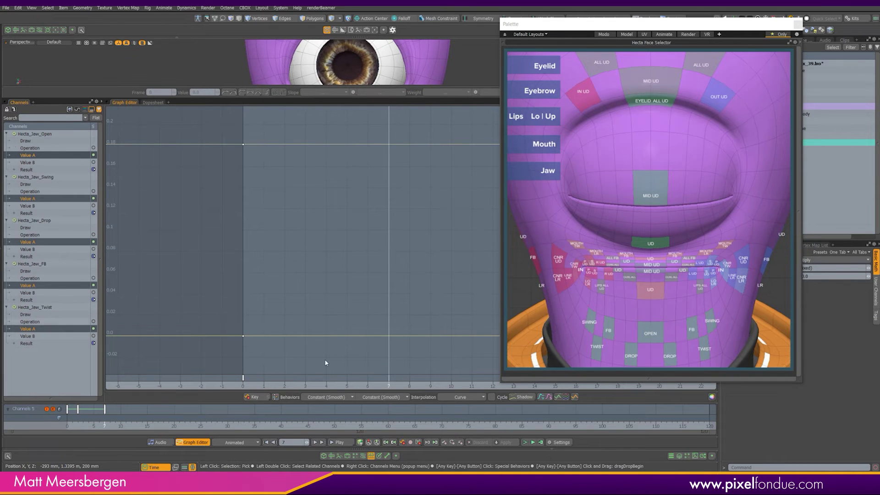
left_click(305, 384)
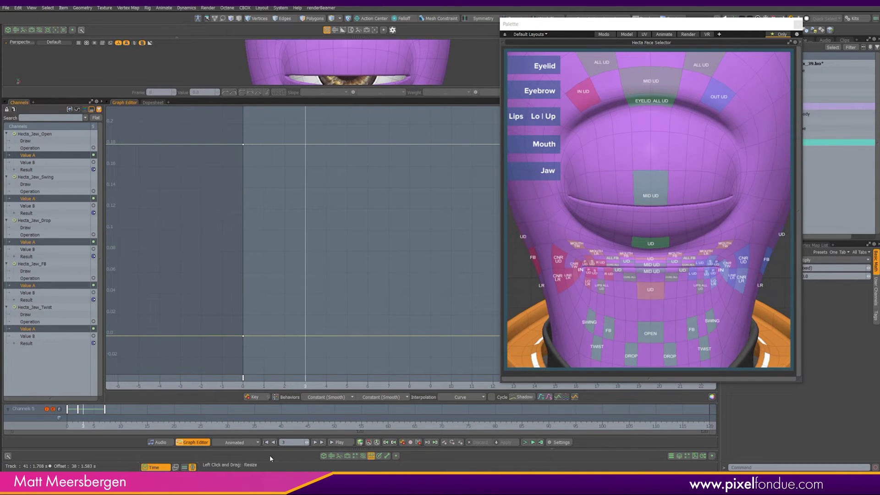
left_click(255, 397)
left_click_drag(416, 86, 397, 273)
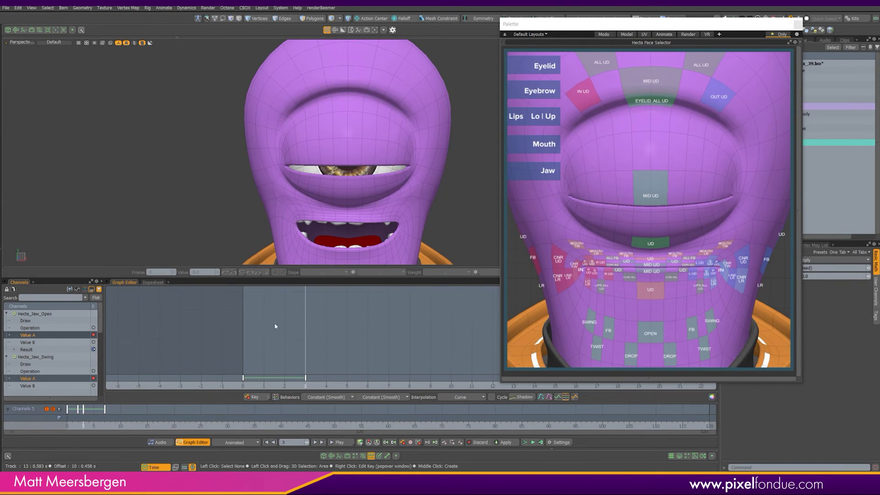
Step: Set the Hecta_Jaw_Open curve's key at frame 3 to 0.06 in the Graph Editor
scroll(278, 330, "down", 4)
left_click_drag(344, 335, 336, 334, "ctrl+alt")
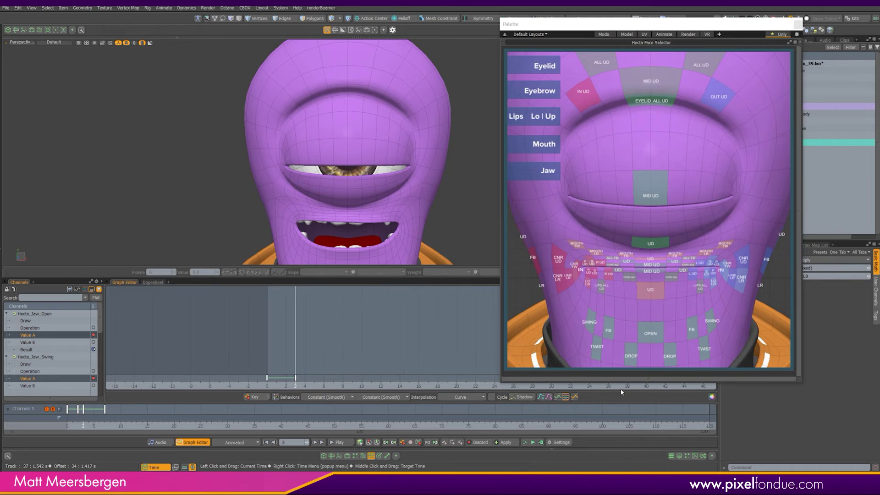
left_click(566, 397)
left_click_drag(348, 257, 358, 195, "alt+shift")
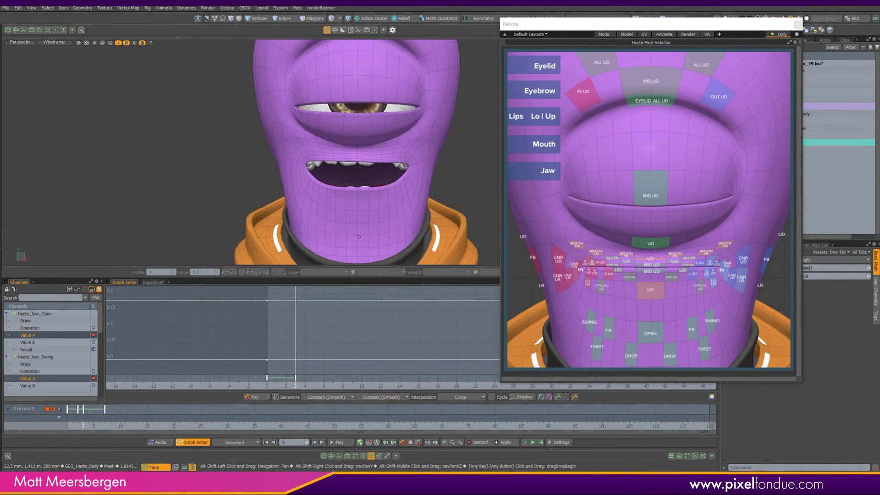
key("ctrl+z")
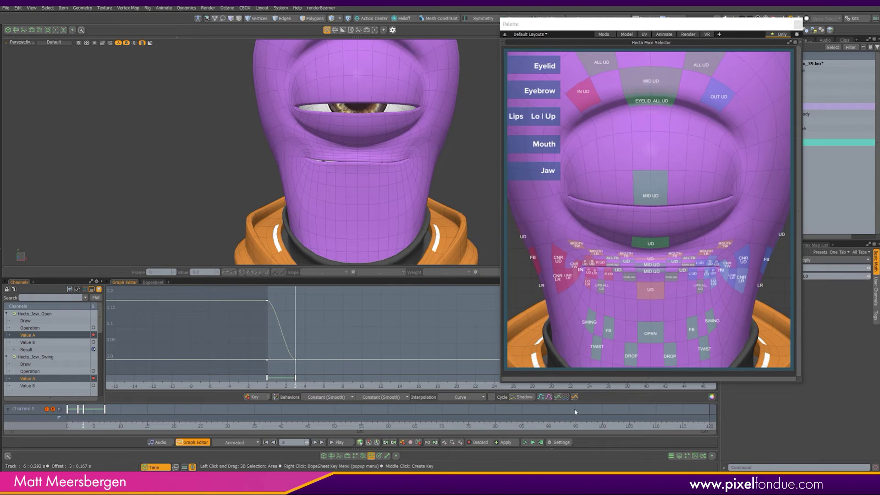
left_click(565, 397)
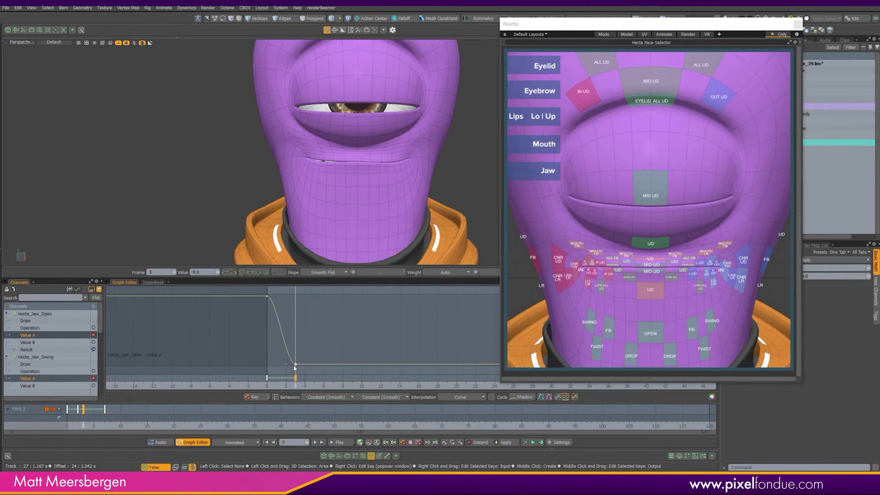
left_click_drag(295, 364, 295, 334, "ctrl")
key("ctrl+z")
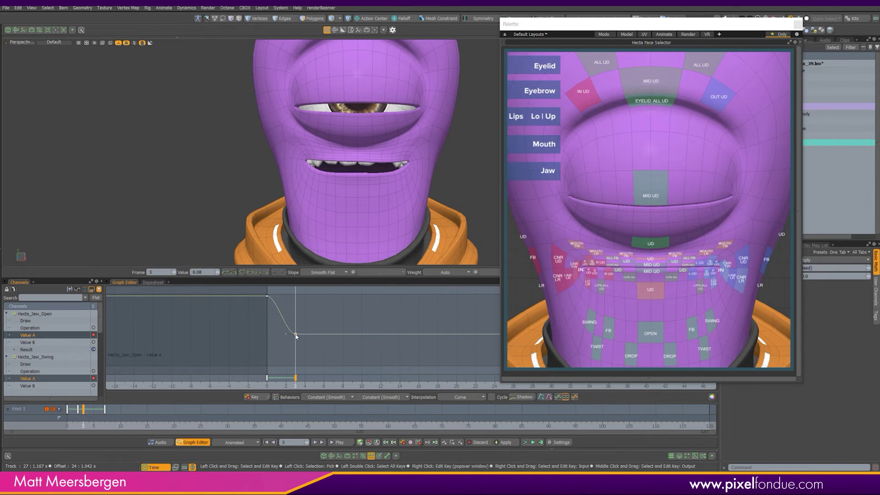
middle_click_drag(316, 335, 313, 345)
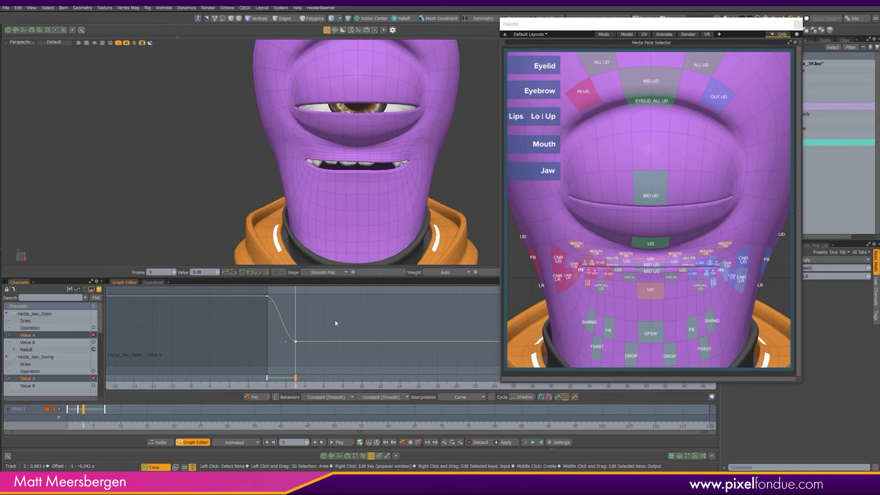
left_click_drag(333, 321, 375, 338, "ctrl+alt")
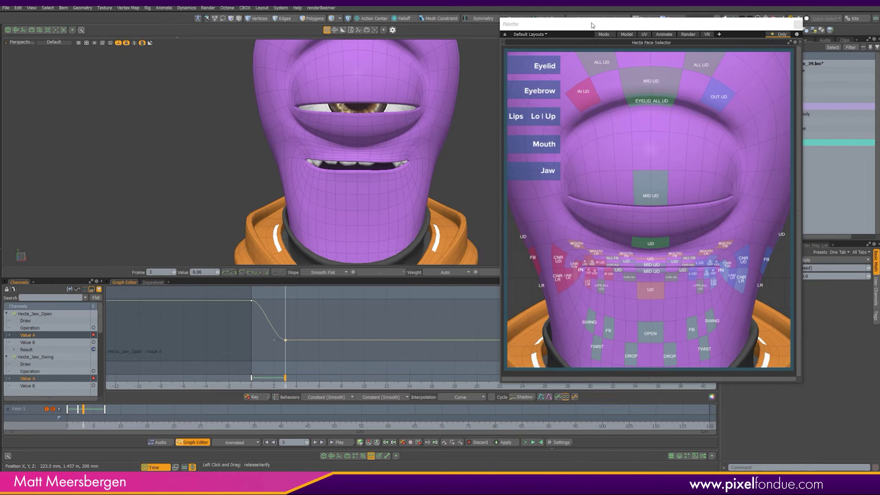
Step: Hide the Graph Editor and move the Hecta Face Selector palette to the other side of the viewport, beside Hecta's head
left_click_drag(593, 25, 131, 48)
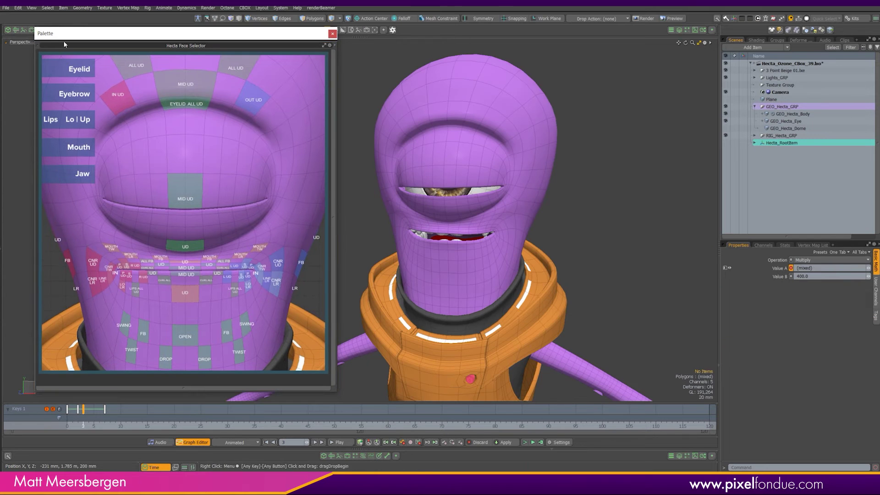
left_click_drag(64, 37, 52, 45)
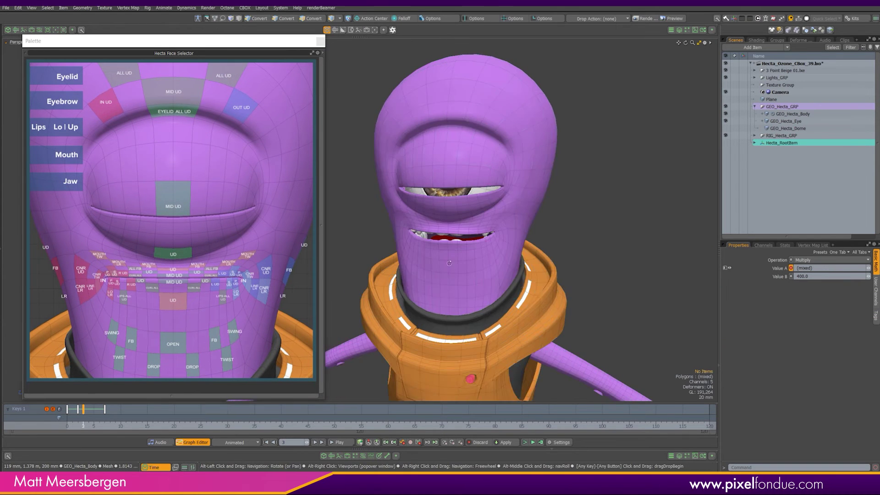
left_click_drag(615, 251, 626, 245, "alt")
Step: Switch to File Explorer, point out Hecta_Face_Selection.html in the _selectionMap folder, and return to Modo
key("alt+Tab")
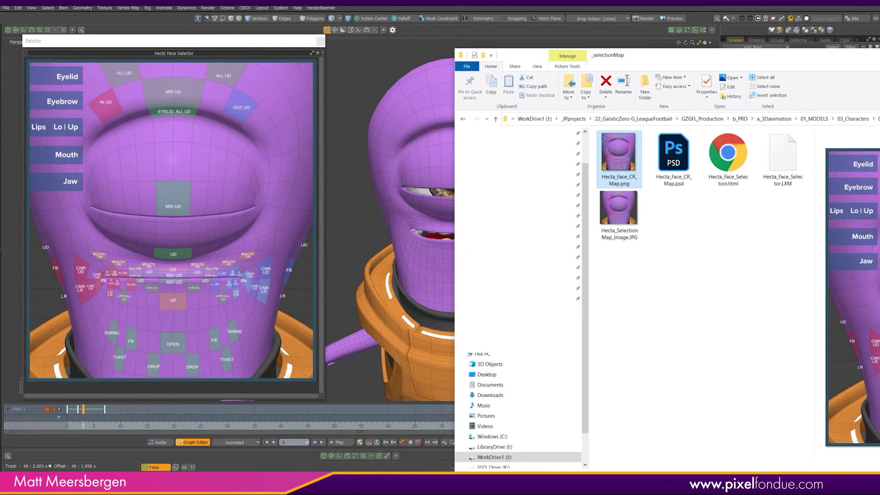
left_click(729, 184)
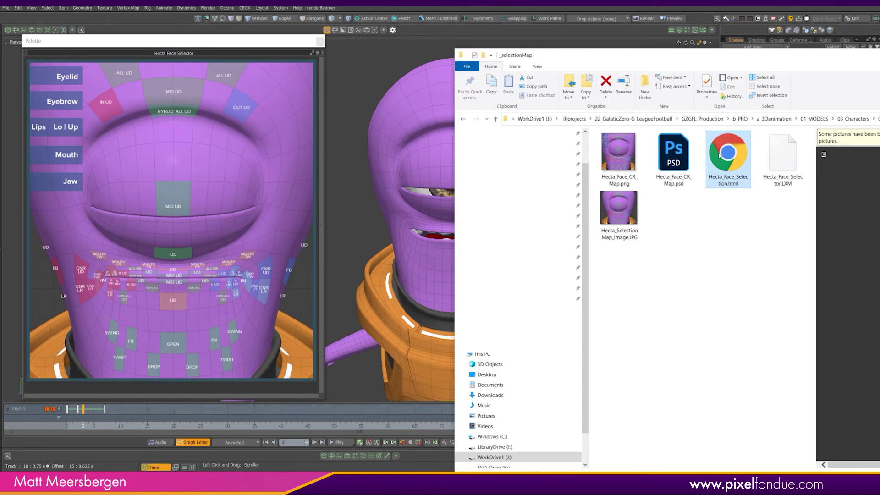
key("alt+Tab")
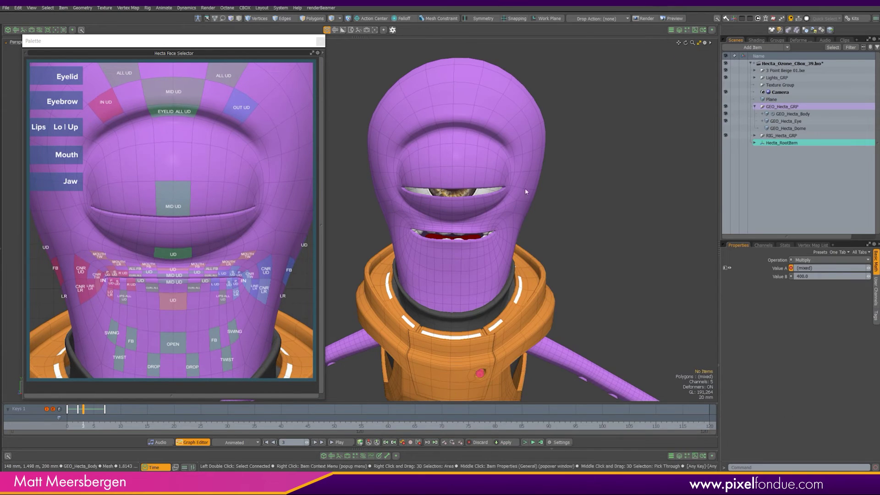
Step: Start recording a macro and create a new palette that holds a Web View
left_click(876, 468)
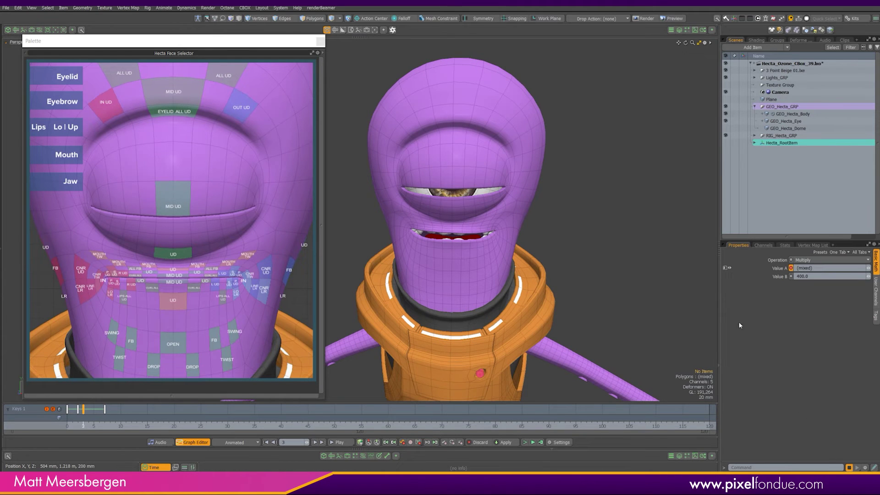
left_click(262, 8)
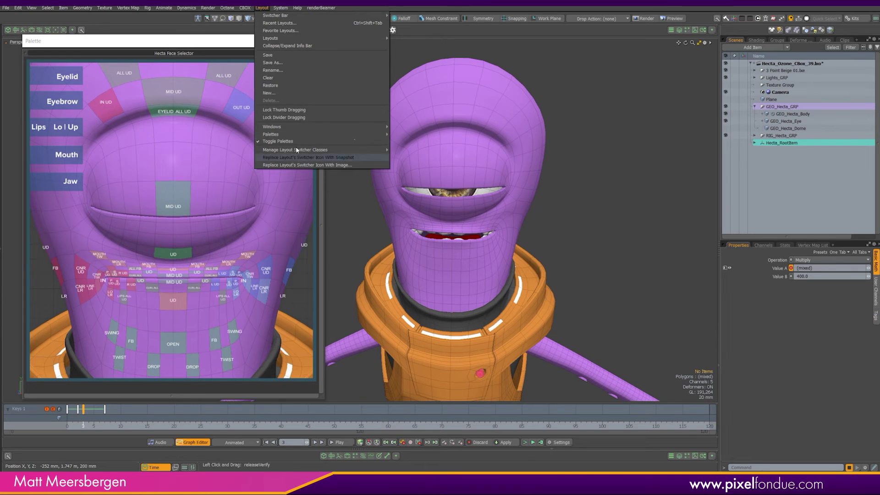
mouse_move(289, 133)
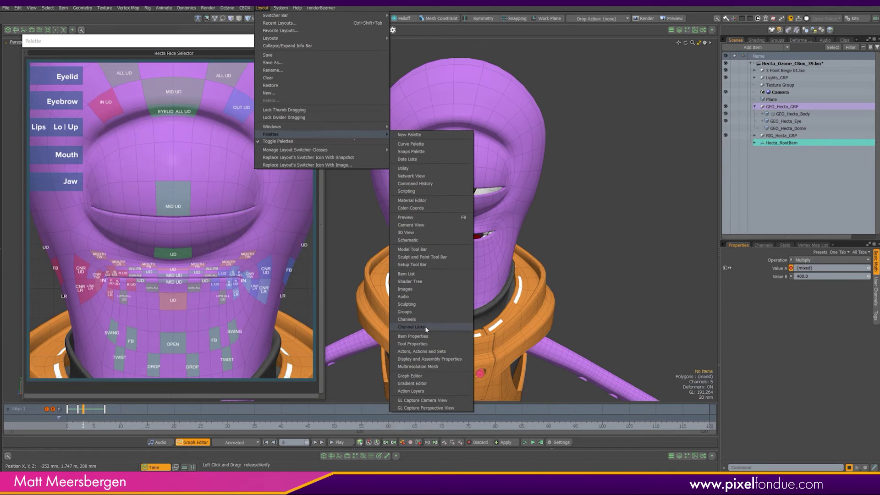
left_click(414, 134)
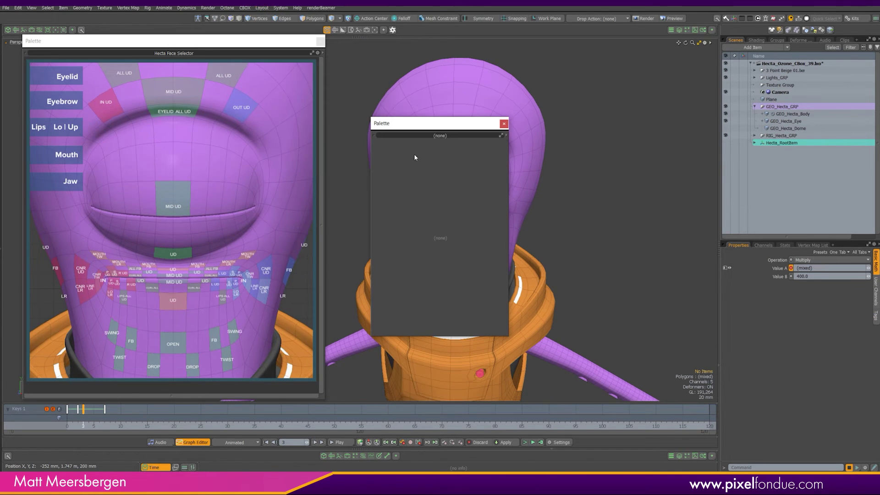
left_click(505, 135)
mouse_move(507, 352)
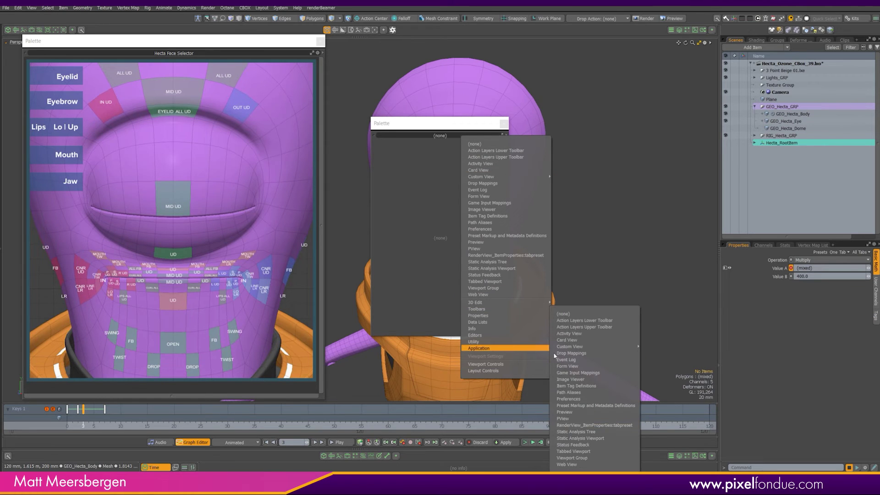
left_click(577, 464)
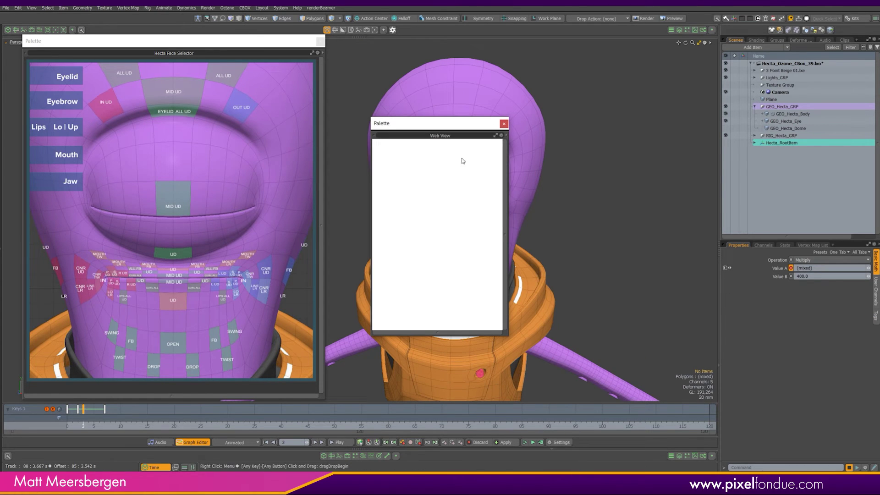
Step: Show the Home Page options of both web views, then stop the macro recording and open its save options
left_click(501, 136)
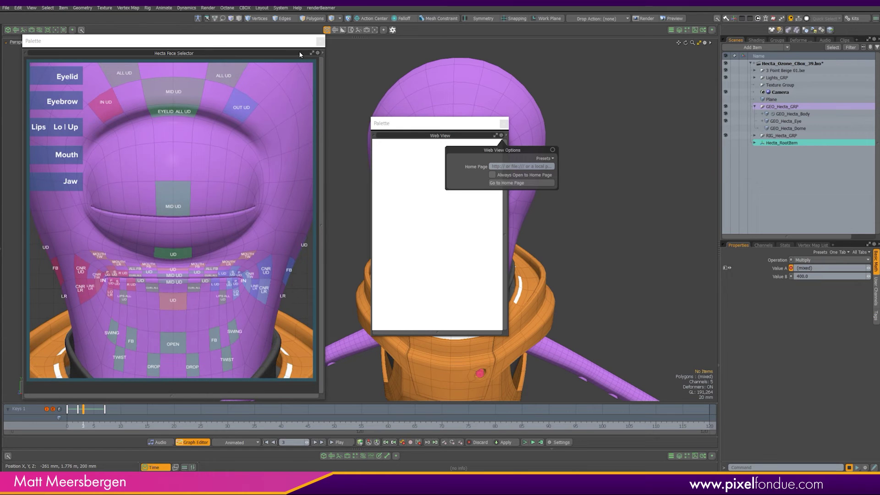
left_click(319, 53)
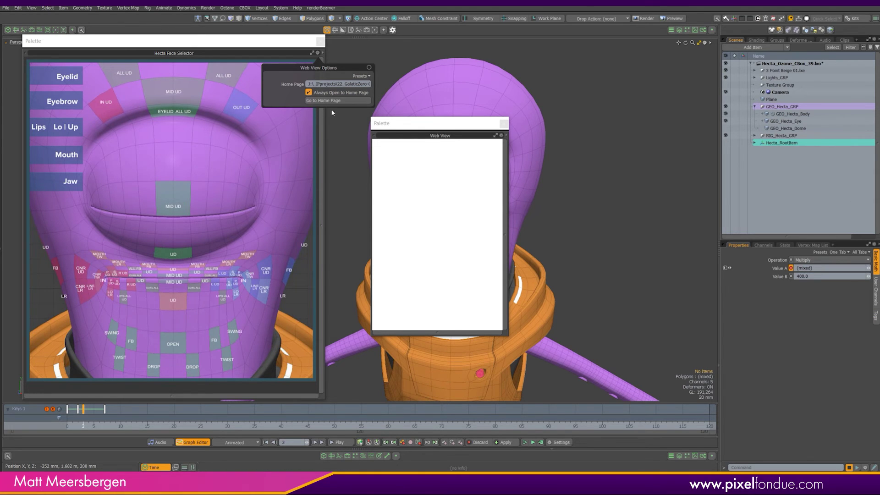
left_click(850, 467)
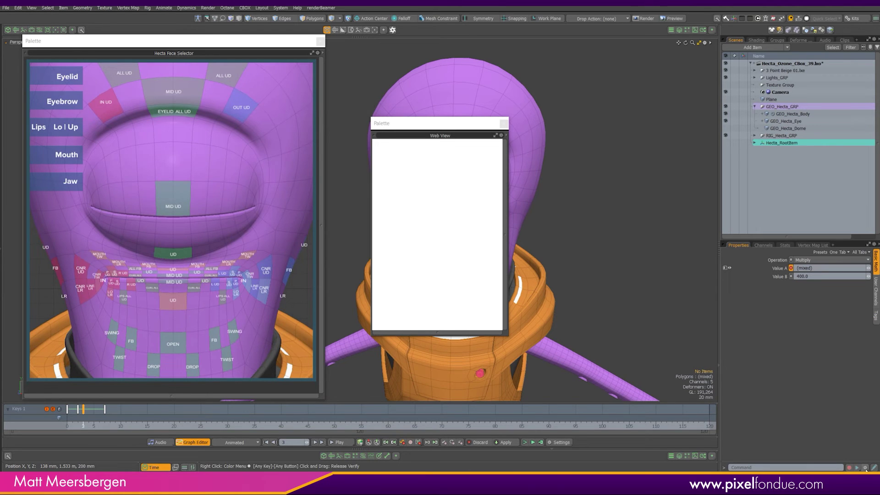
left_click(865, 468)
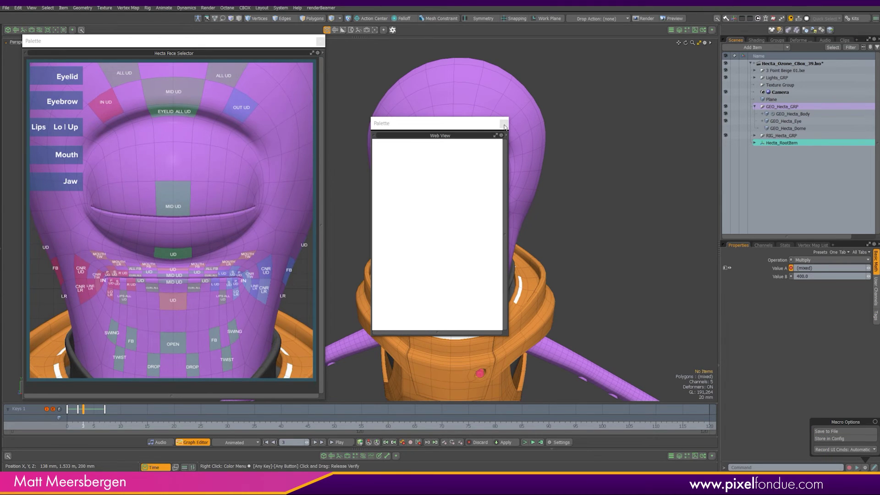
Step: Close the palettes, reopen the Hecta Face Selector from the command region on top of the head, and enlarge it beside the head
mouse_move(557, 110)
left_mouse_down("alt")
mouse_move(461, 105)
mouse_move(557, 110)
left_mouse_up("alt")
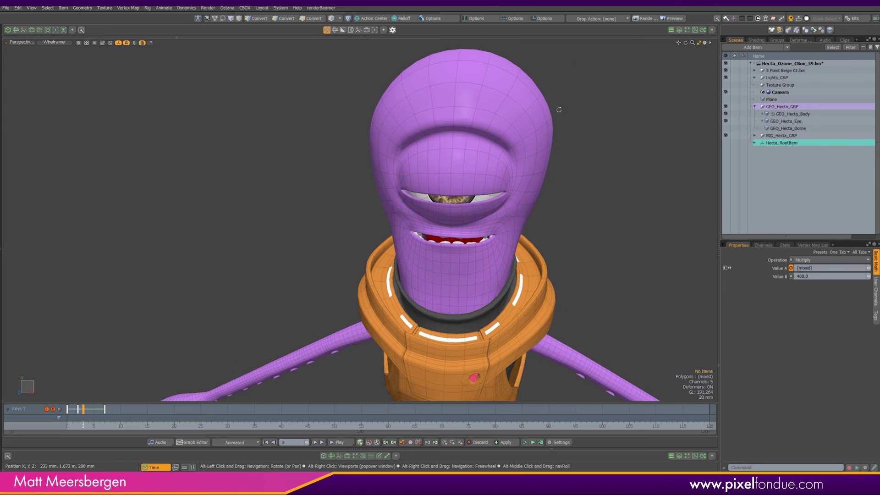
left_click_drag(486, 102, 469, 119, "alt+shift")
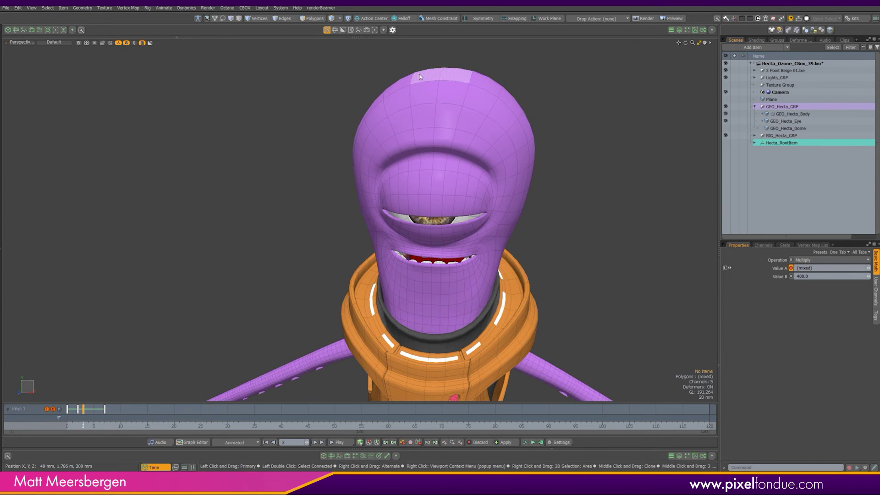
left_click(450, 77)
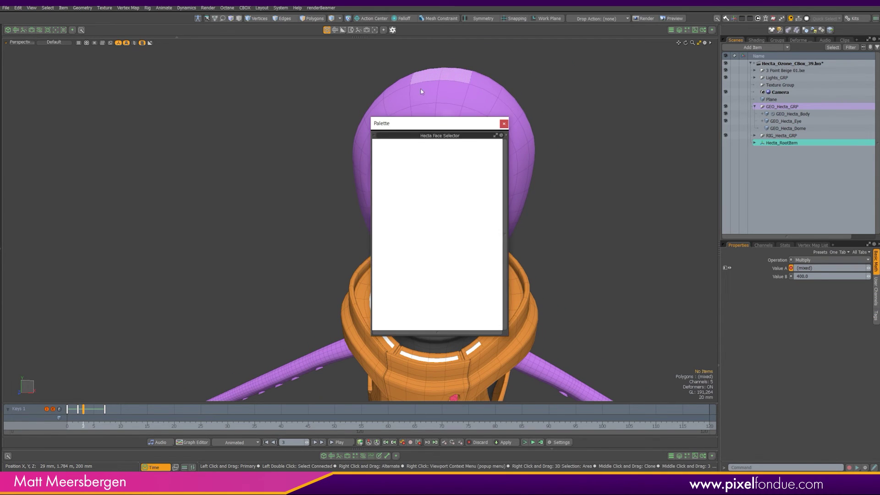
left_click_drag(430, 128, 172, 67)
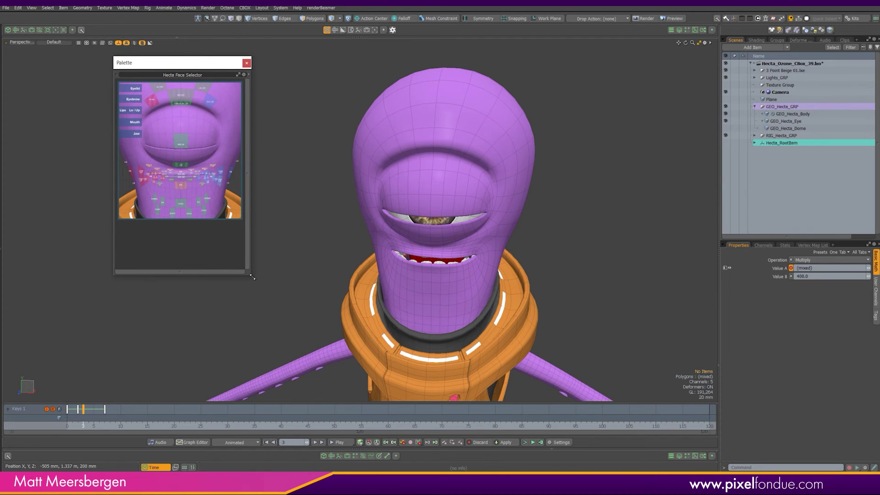
left_click_drag(252, 277, 358, 356)
left_click_drag(277, 62, 211, 60)
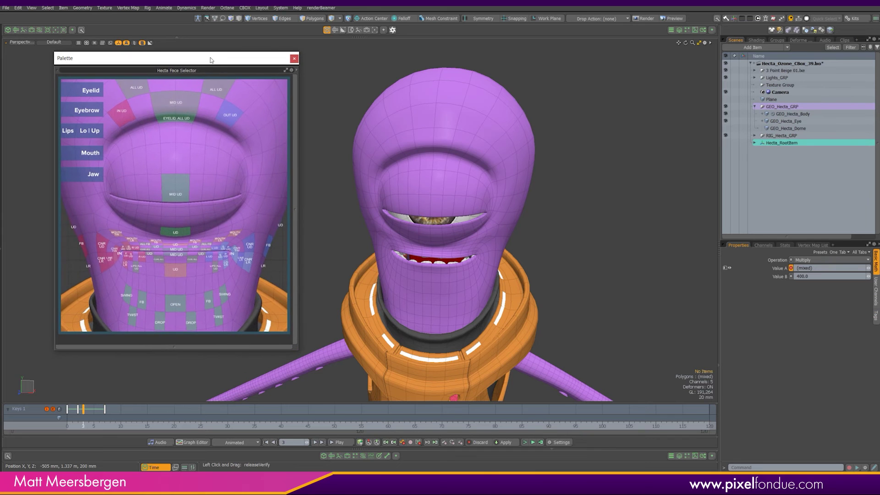
Step: Show the schematic below the viewport and locate the SelectionMap polygon command region node for the top of the head
left_click(363, 455)
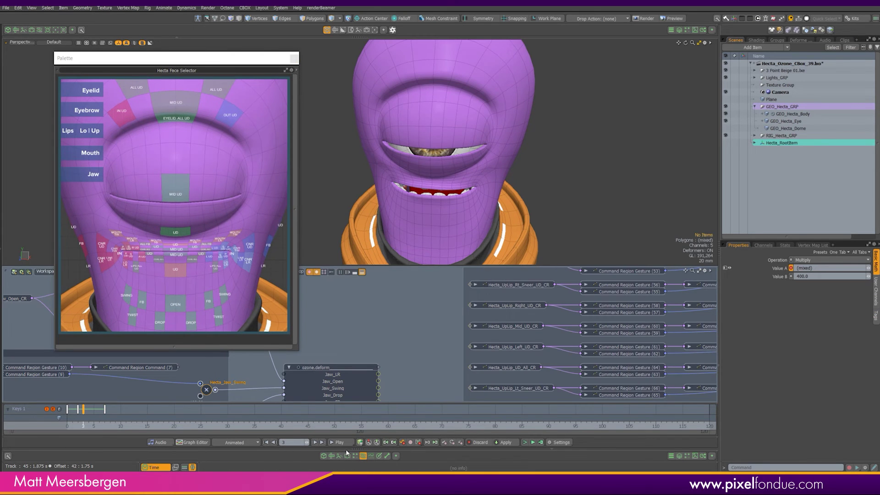
scroll(478, 339, "down", 4)
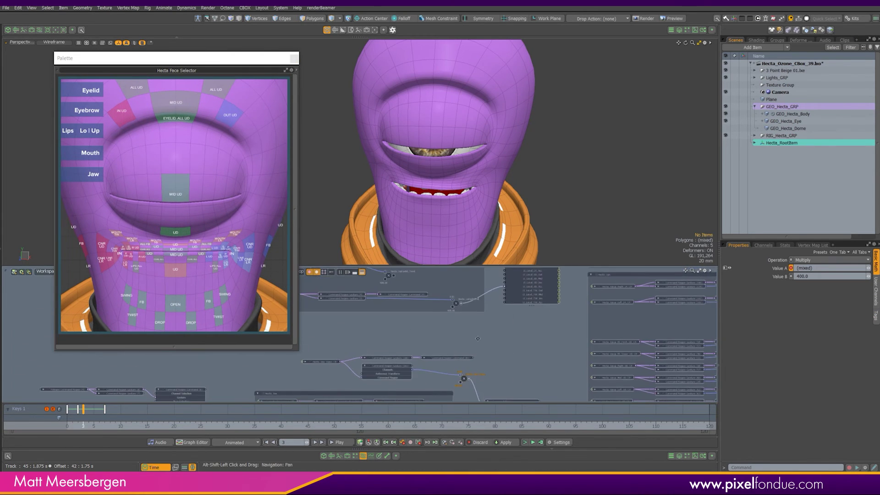
scroll(478, 339, "up", 5)
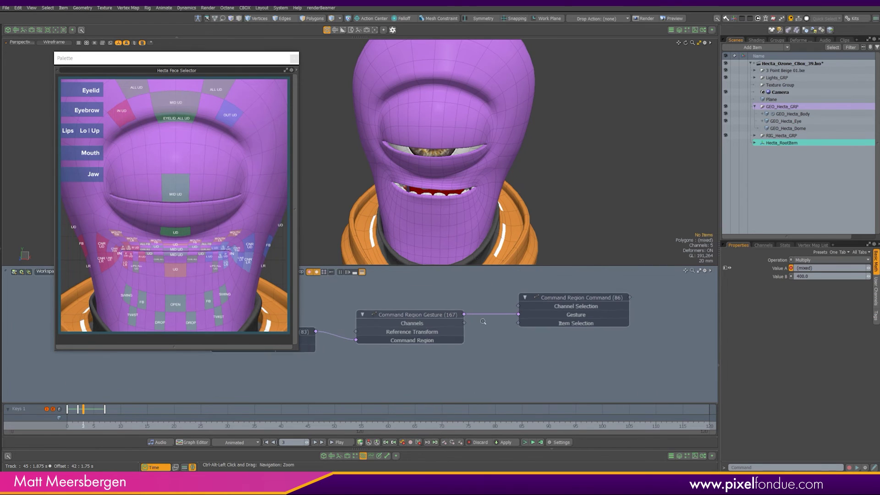
left_click_drag(483, 321, 469, 322, "ctrl+alt")
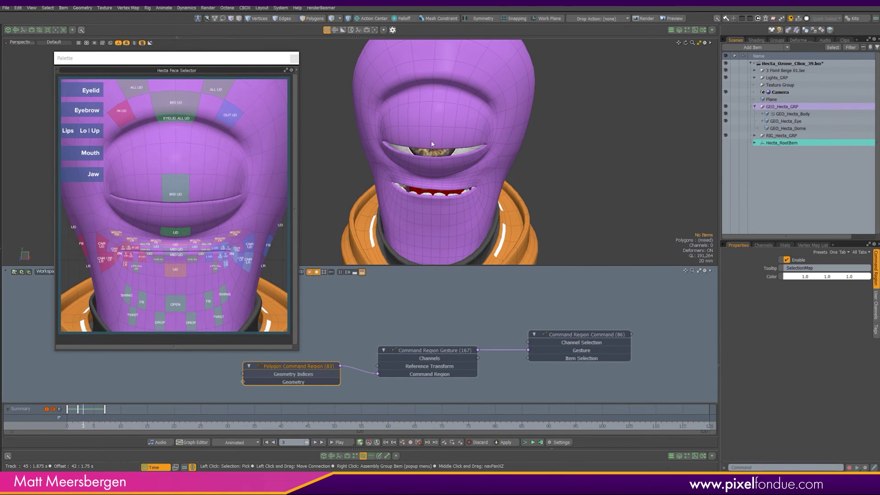
left_click_drag(433, 144, 413, 63, "alt")
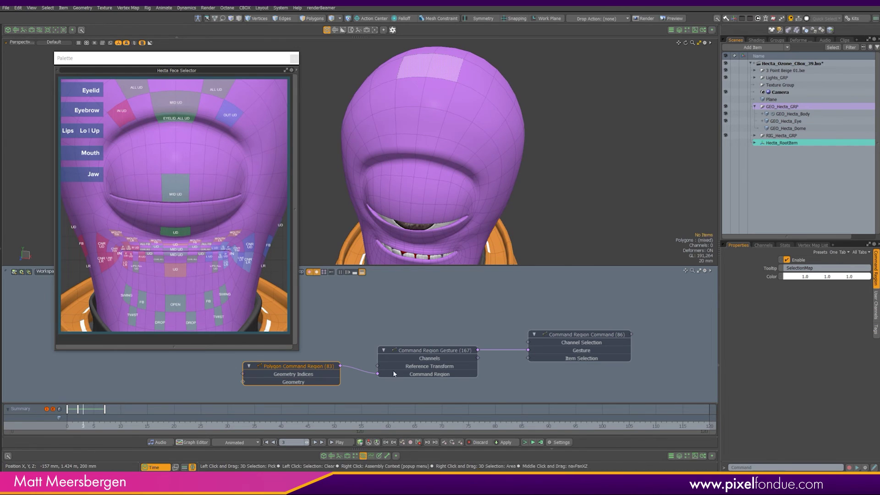
Step: Select the connected Command Region Gesture node to show its button and mode settings, and nudge the gesture and command nodes upward
left_click(440, 366)
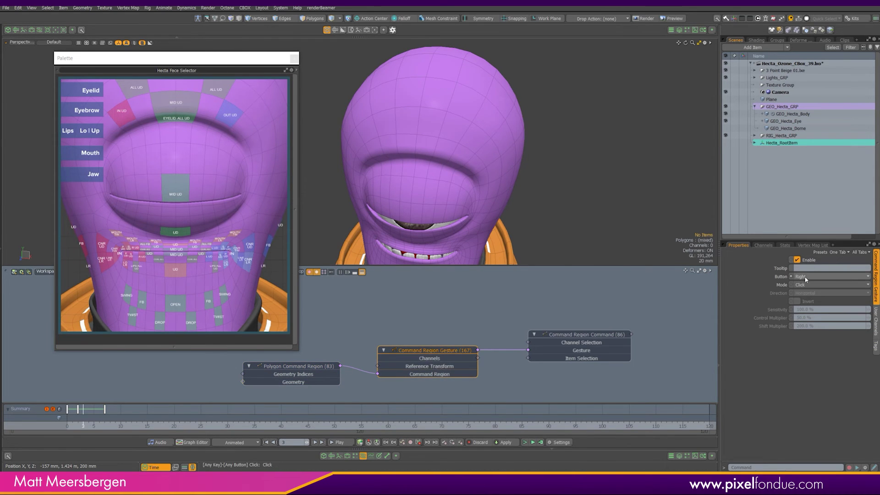
left_click_drag(412, 351, 420, 342)
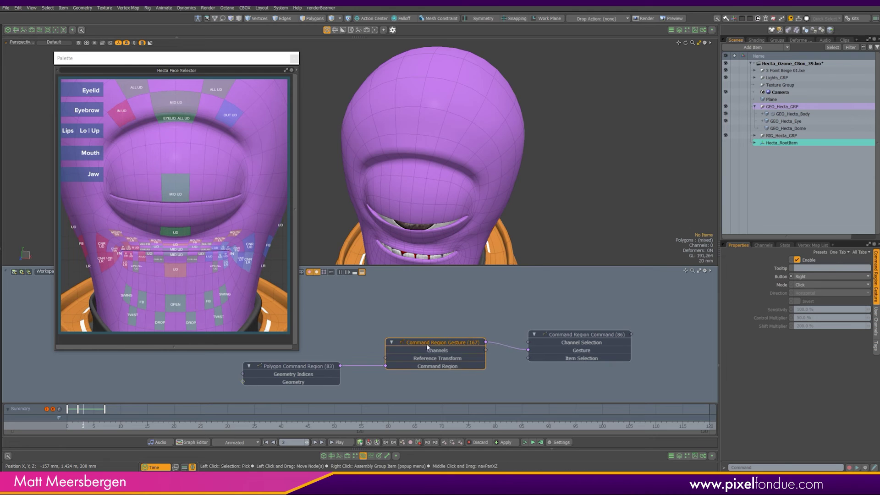
left_click_drag(577, 337, 585, 329)
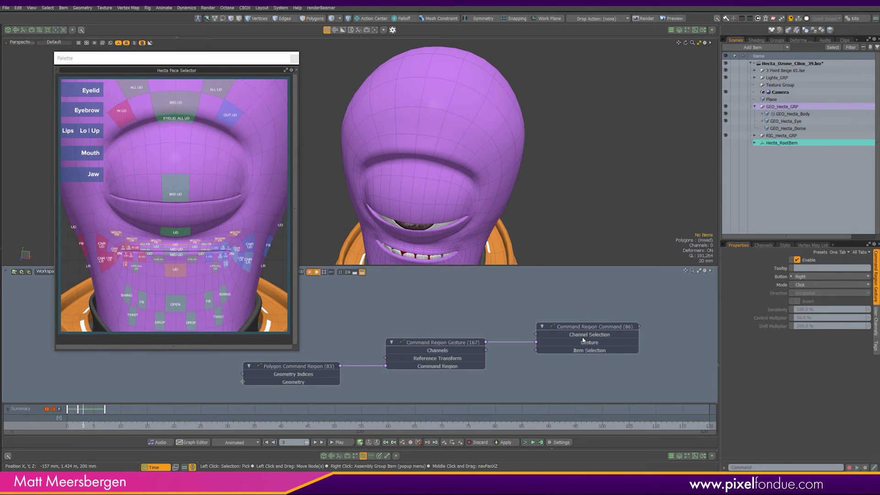
Step: Move the face selector palette aside and widen the properties area to show the full macro path of the Command Region Command node
left_click_drag(275, 59, 270, 57)
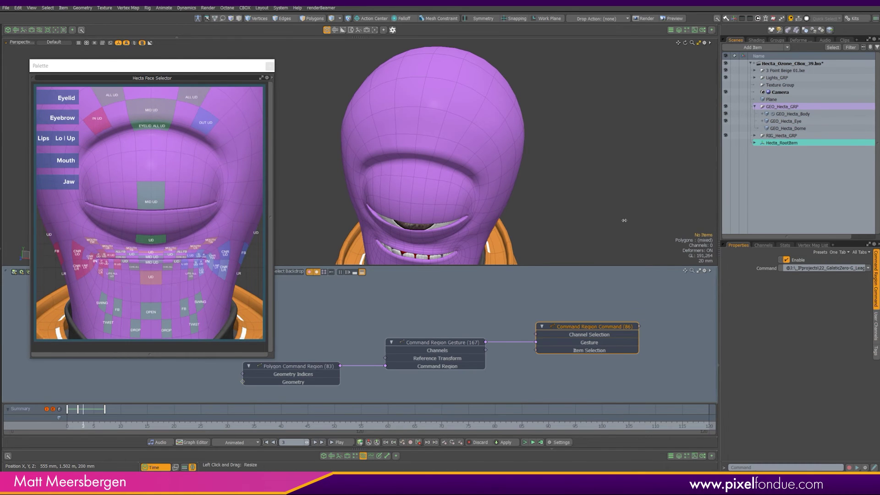
left_click_drag(721, 221, 363, 229)
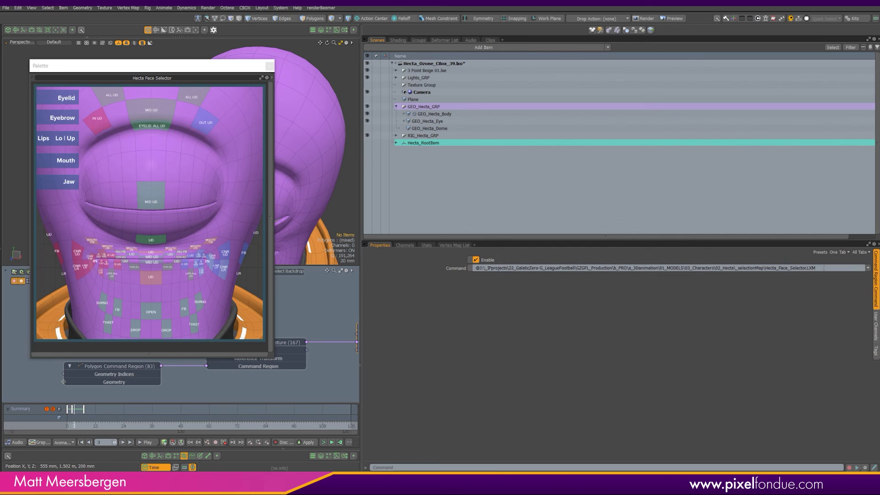
left_click_drag(823, 268, 771, 269)
left_click_drag(482, 267, 475, 268)
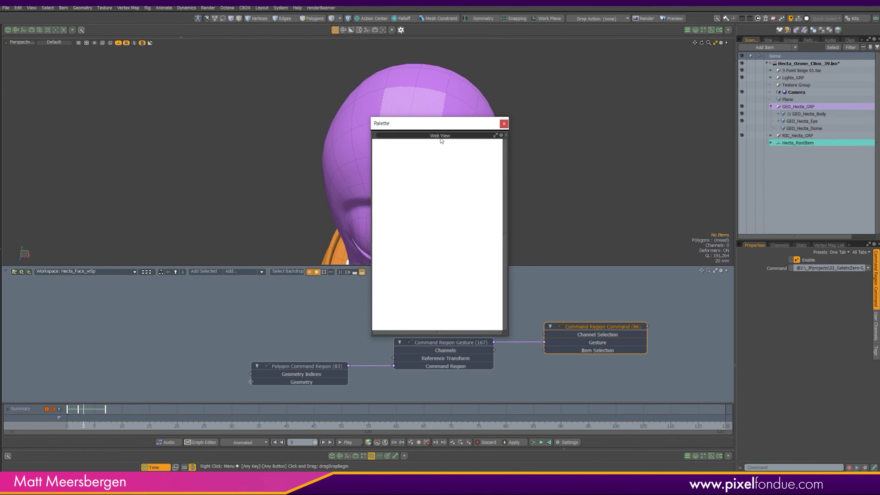
Step: Place the reopened Hecta Face Selector beside the head and enlarge it, then hide the schematic and frame the face
left_click_drag(440, 124, 106, 83)
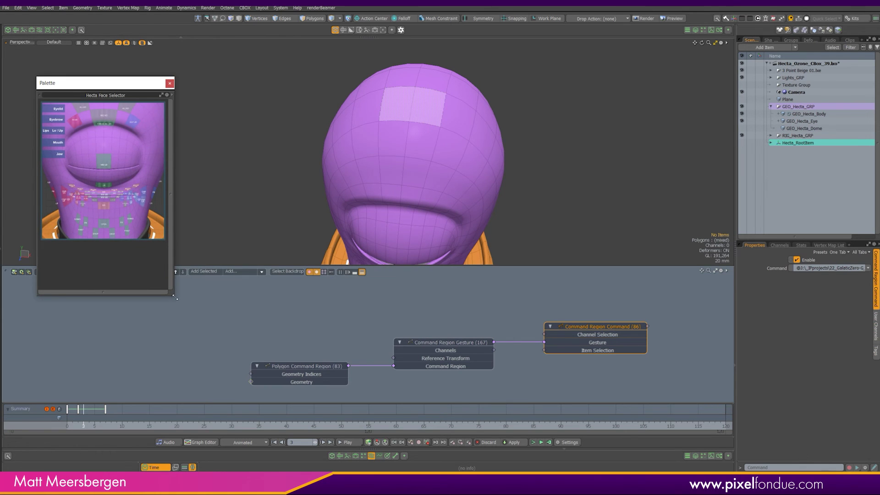
left_click_drag(175, 298, 272, 359)
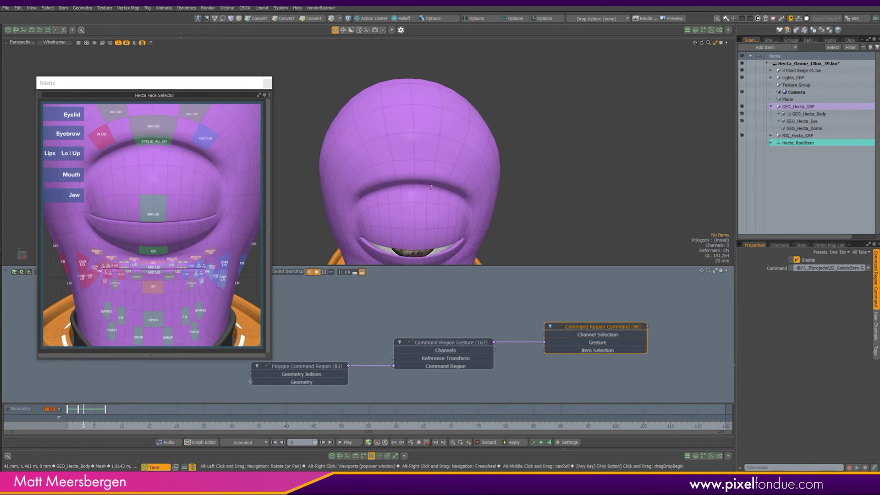
left_click(372, 457)
left_click_drag(471, 269, 499, 191, "alt+shift")
left_click_drag(452, 279, 461, 245, "alt")
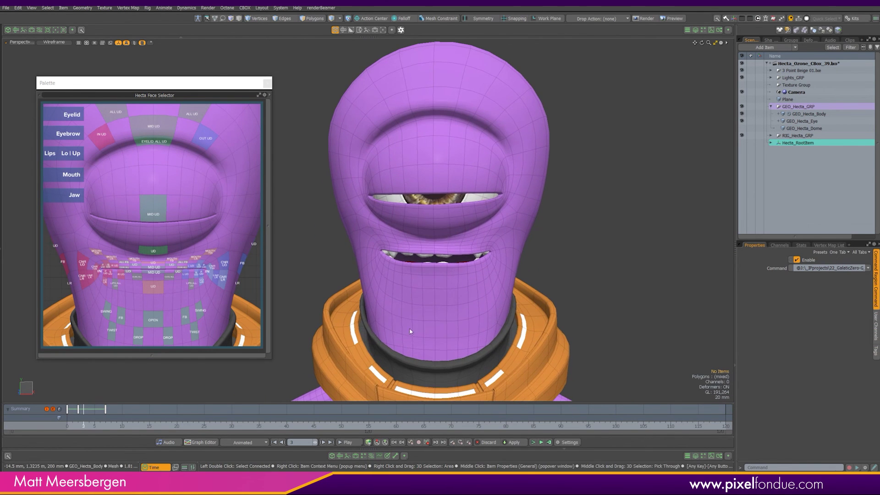
Step: Pick the EYELID ALL UD control in the face selector, then open the upper and lower eyelids wide and open the mouth
left_click(144, 144)
left_click(421, 119)
left_click_drag(421, 118, 409, 156)
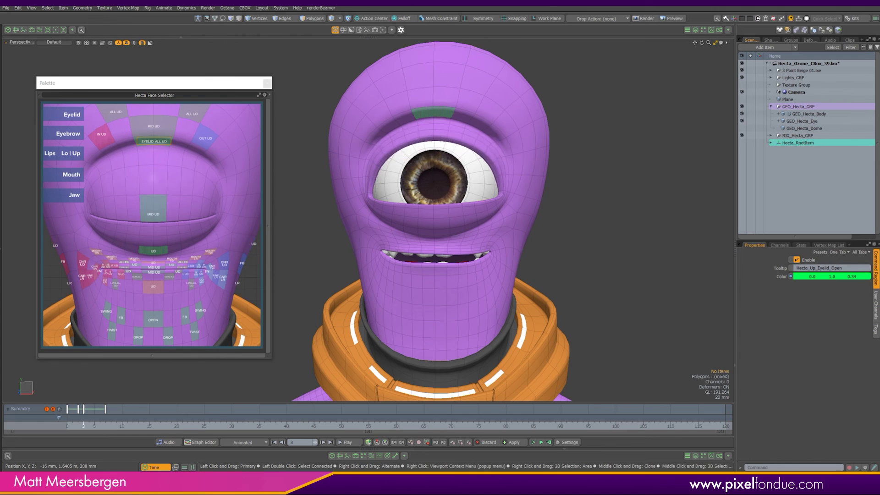
left_click_drag(429, 232, 418, 411)
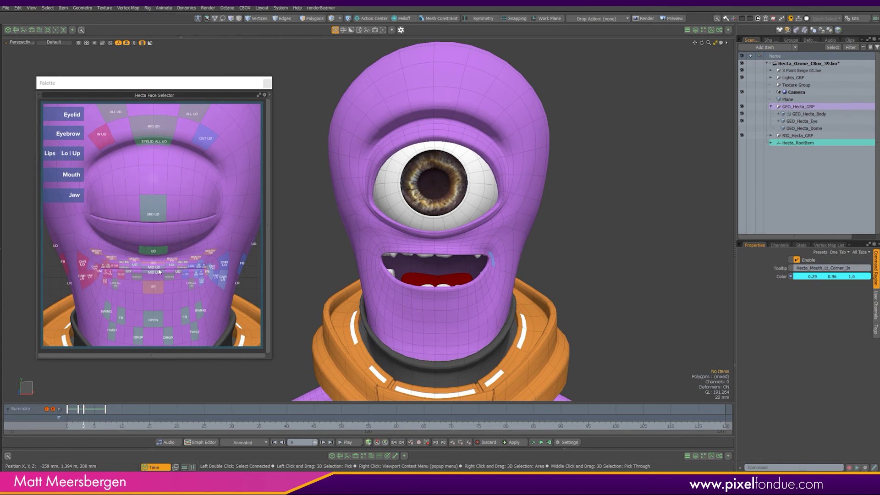
Step: Adjust the mouth corners using the corner command regions on both sides of the face
left_click(379, 259)
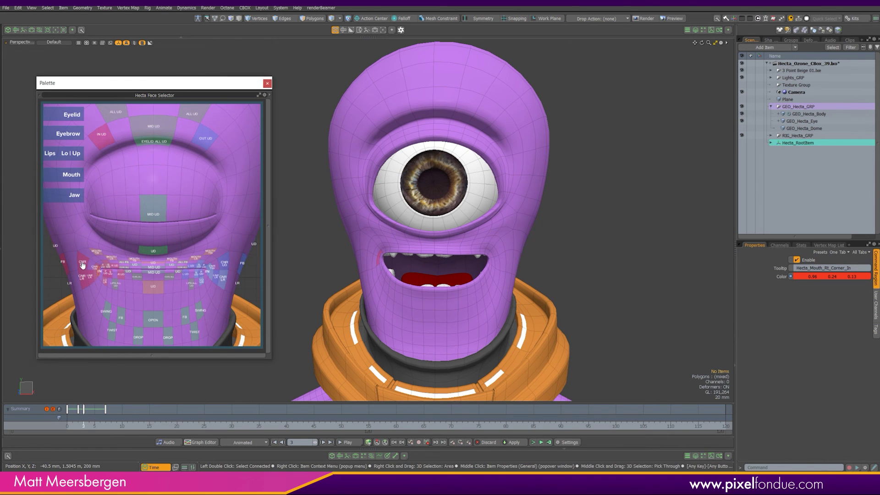
left_click_drag(365, 241, 366, 239)
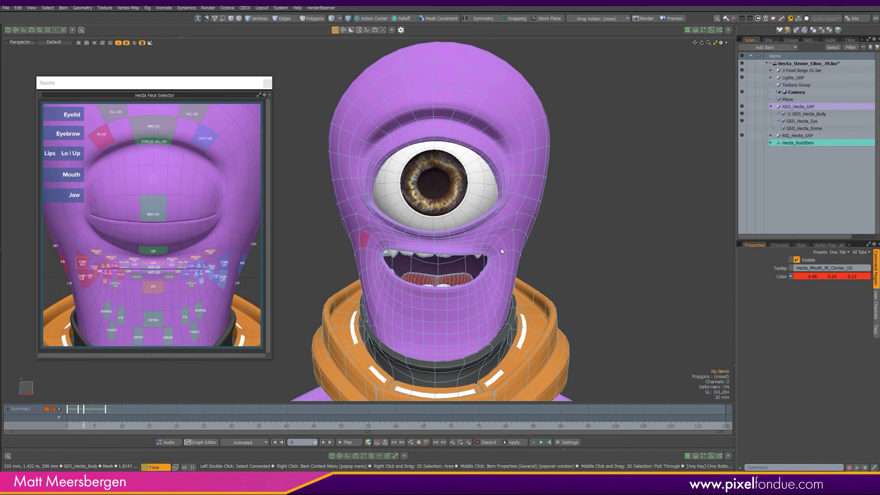
left_click_drag(508, 241, 508, 233)
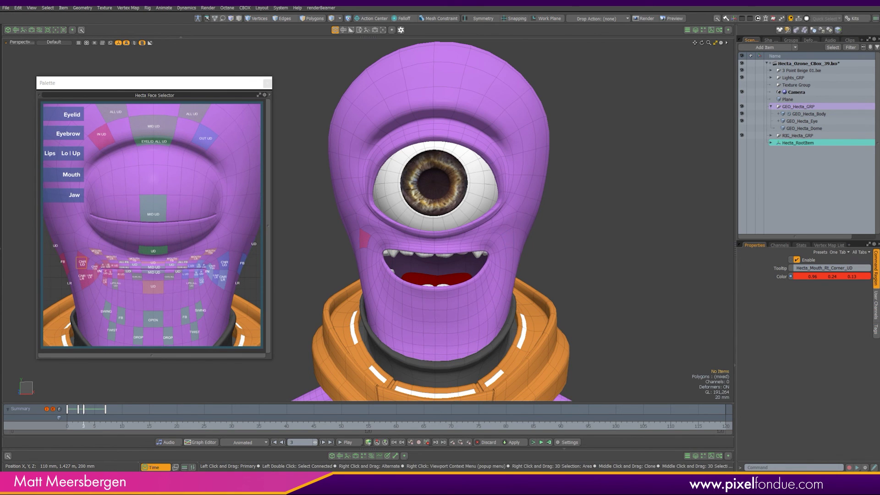
Step: Pick the upper and lower lip MID UD controls in the face selector and pull the middle of the lower lip down
left_click(155, 269)
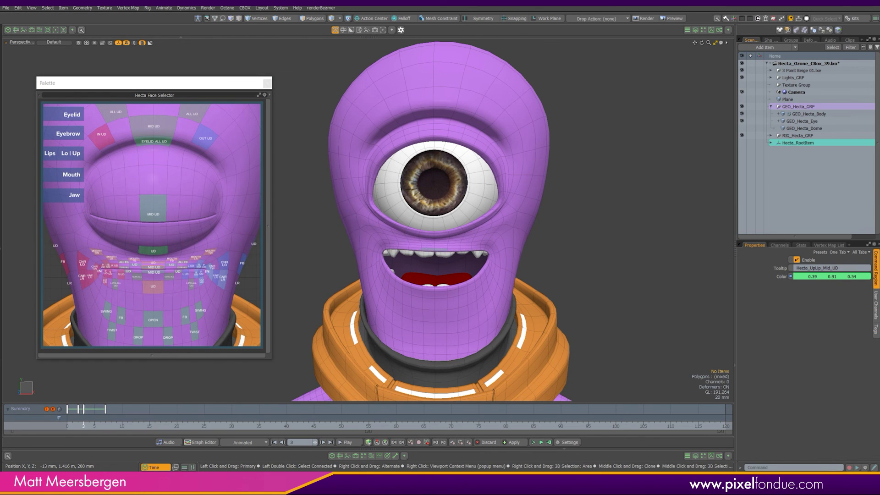
left_click(154, 274)
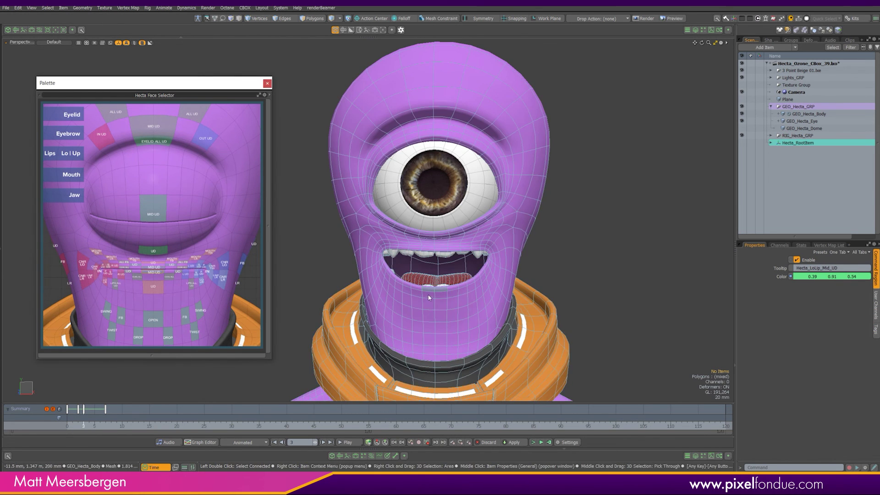
left_click_drag(431, 292, 431, 305)
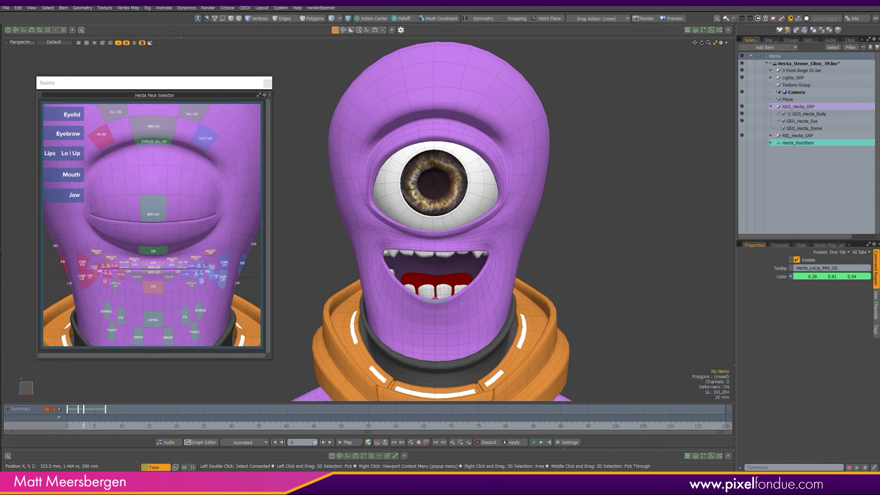
Step: Switch to the web browser and show the uploaded videos on the presenter's YouTube channel
mouse_move(123, 484)
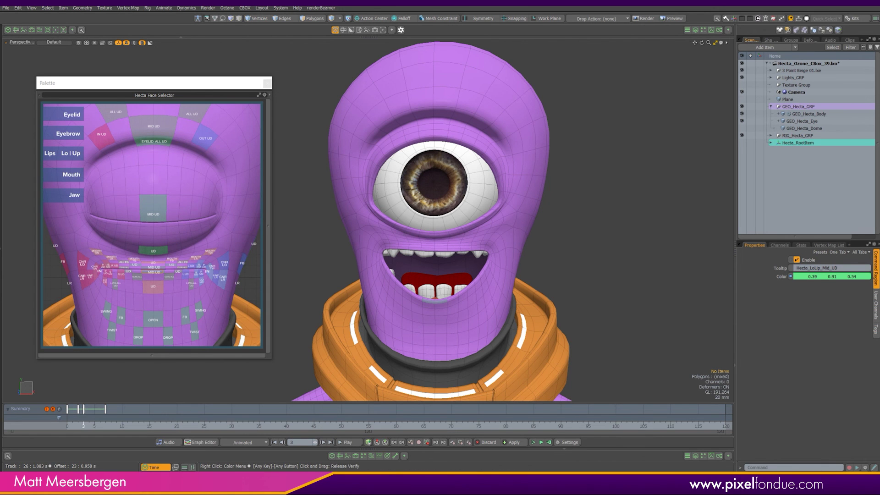
left_click_drag(879, 69, 190, 32)
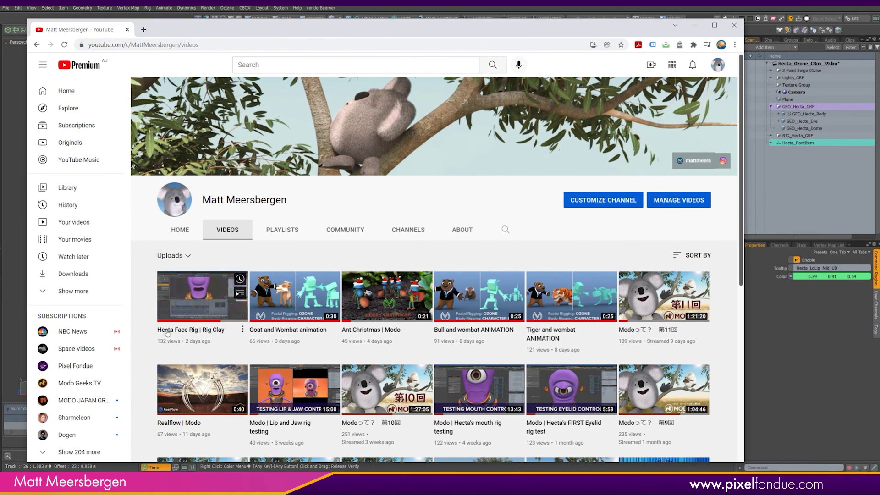